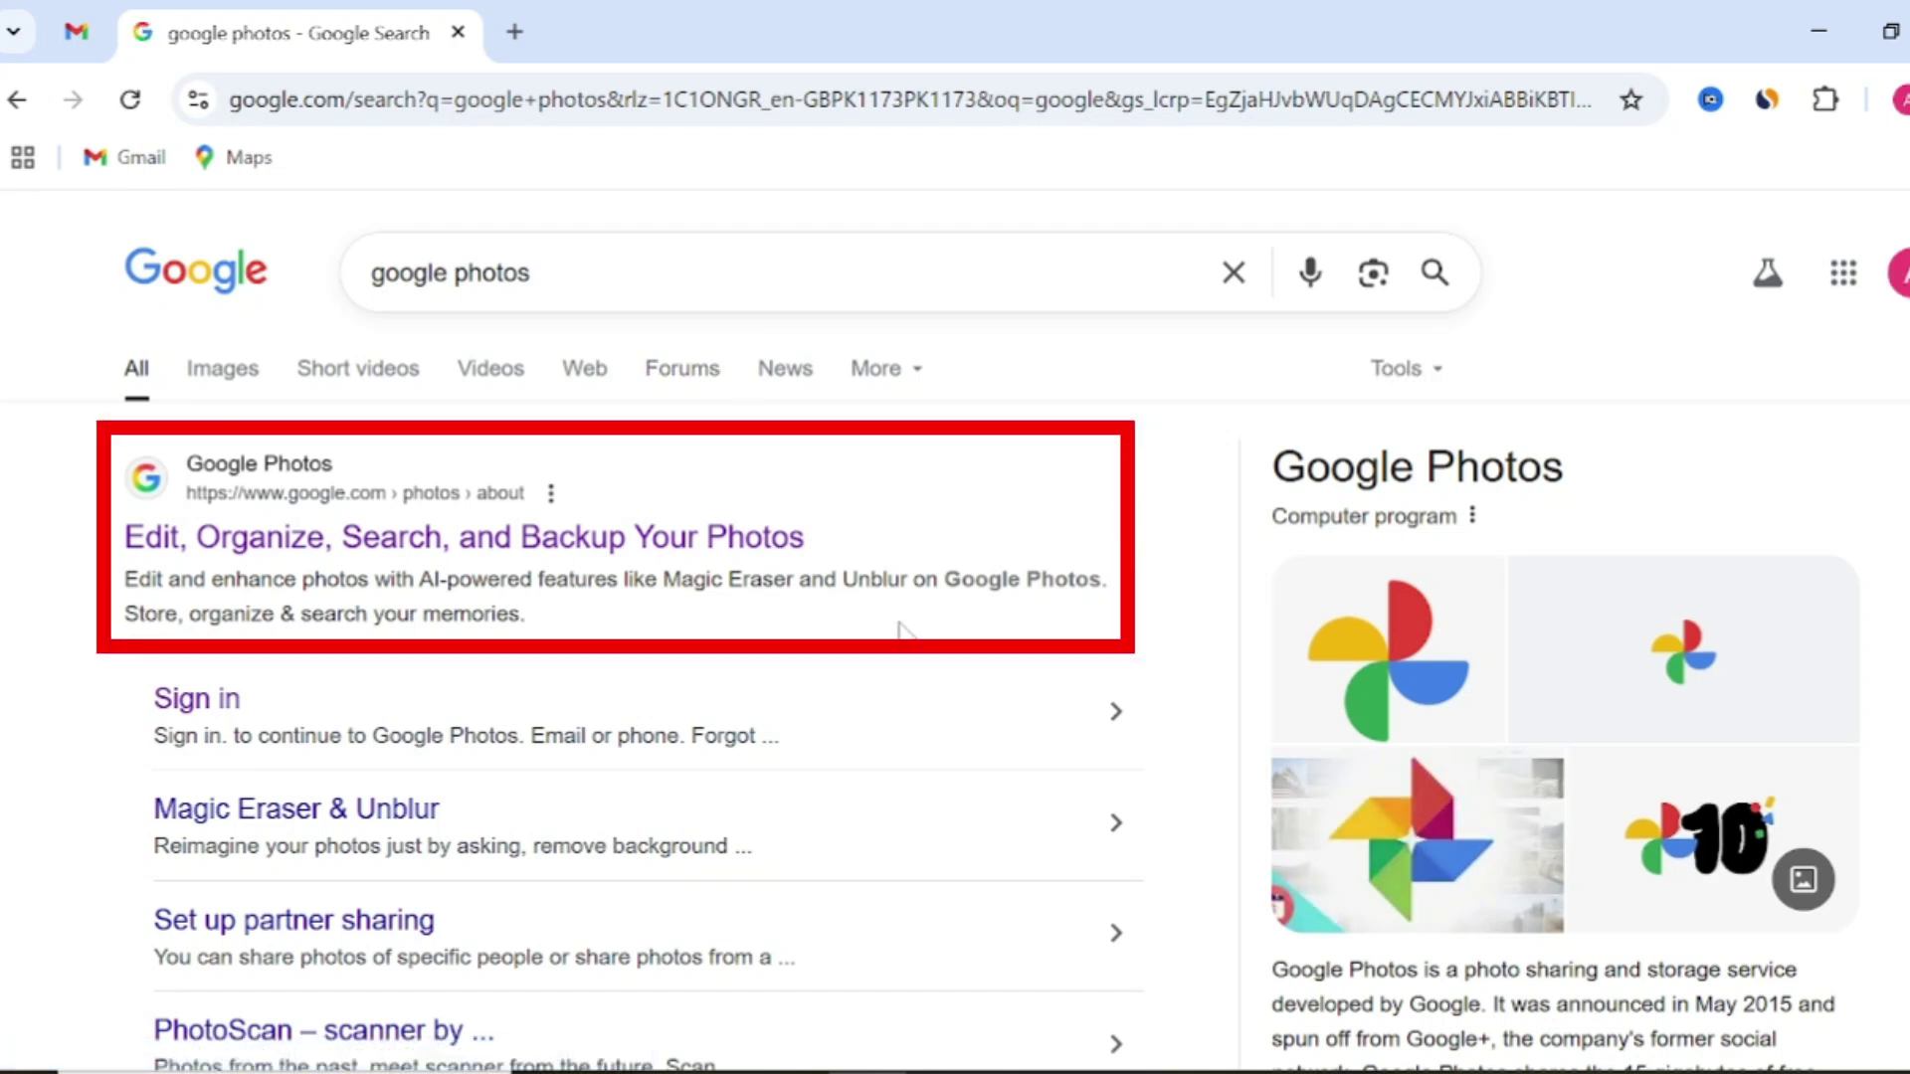
# Open Google Photos from the Google apps launcher and go to its empty Albums page
pyautogui.click(1843, 274)
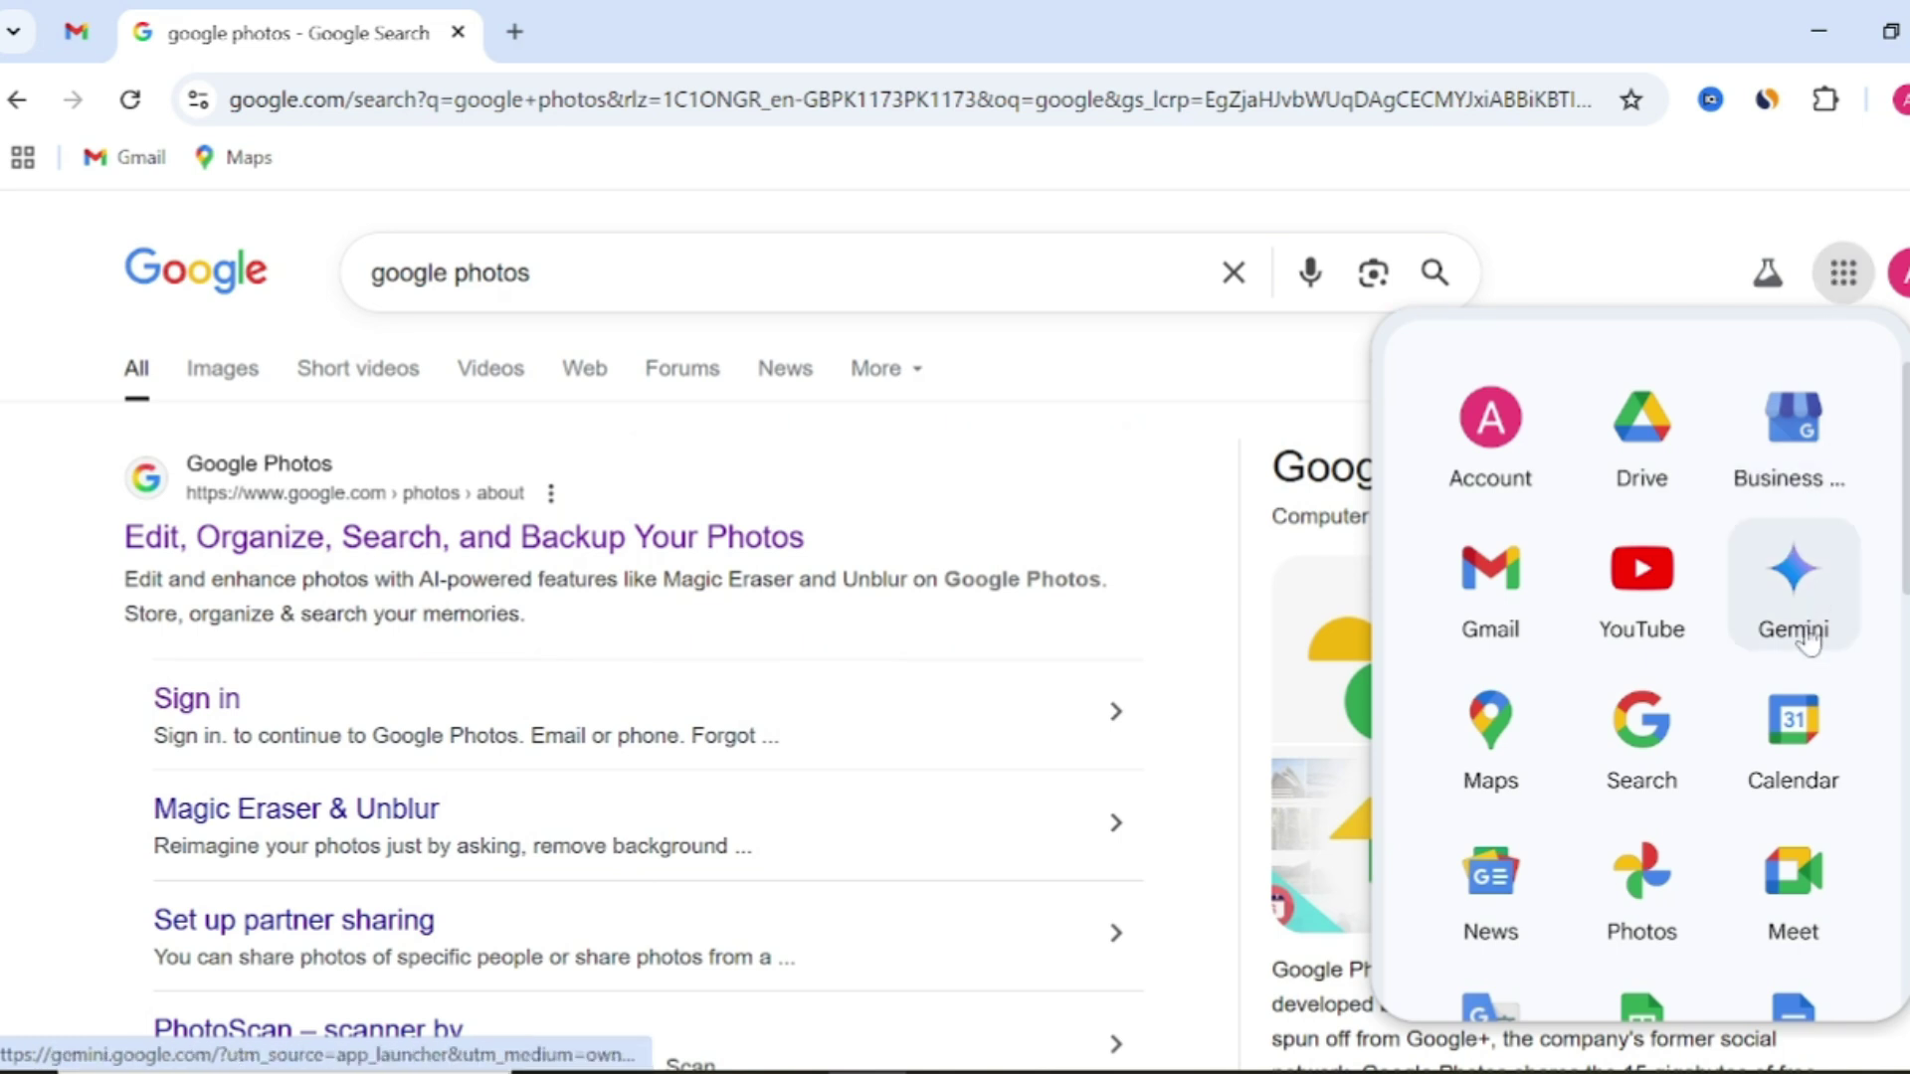
pyautogui.scroll(-1, 1812, 640)
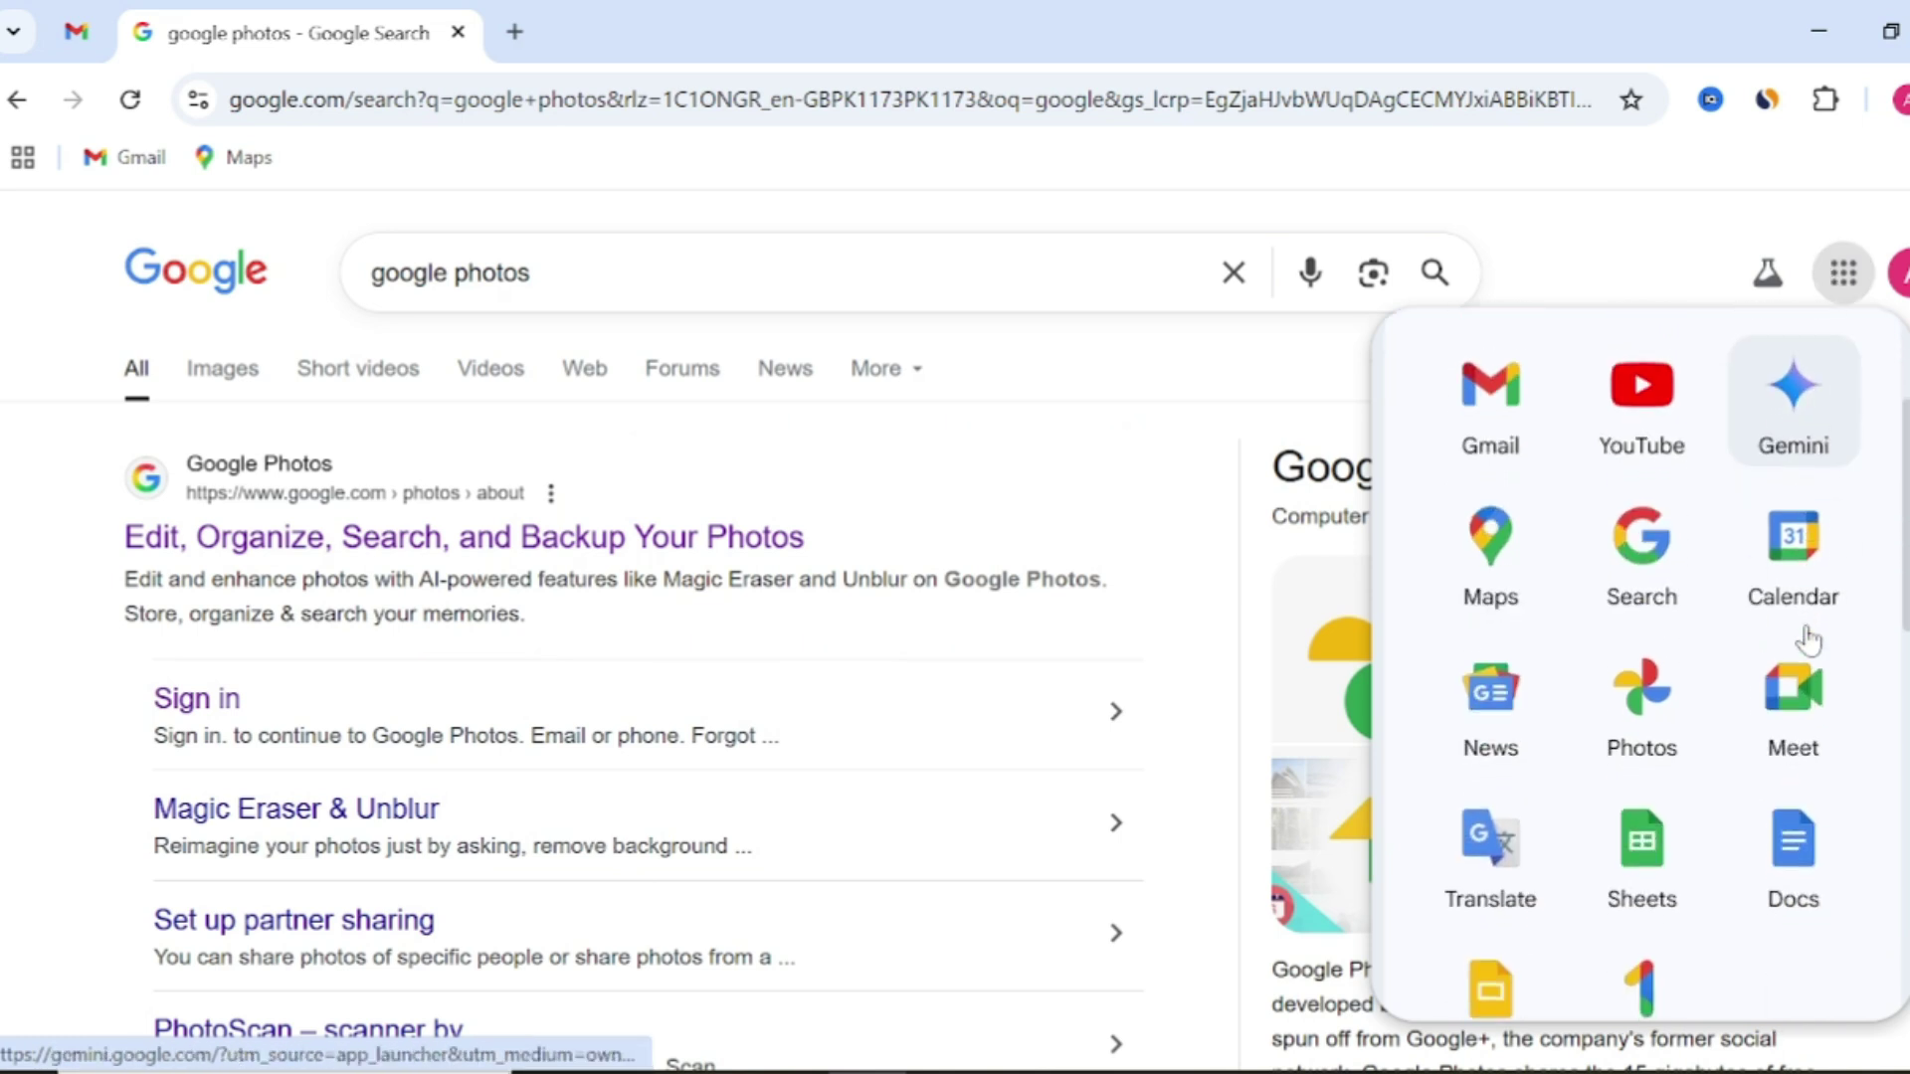
pyautogui.click(1641, 714)
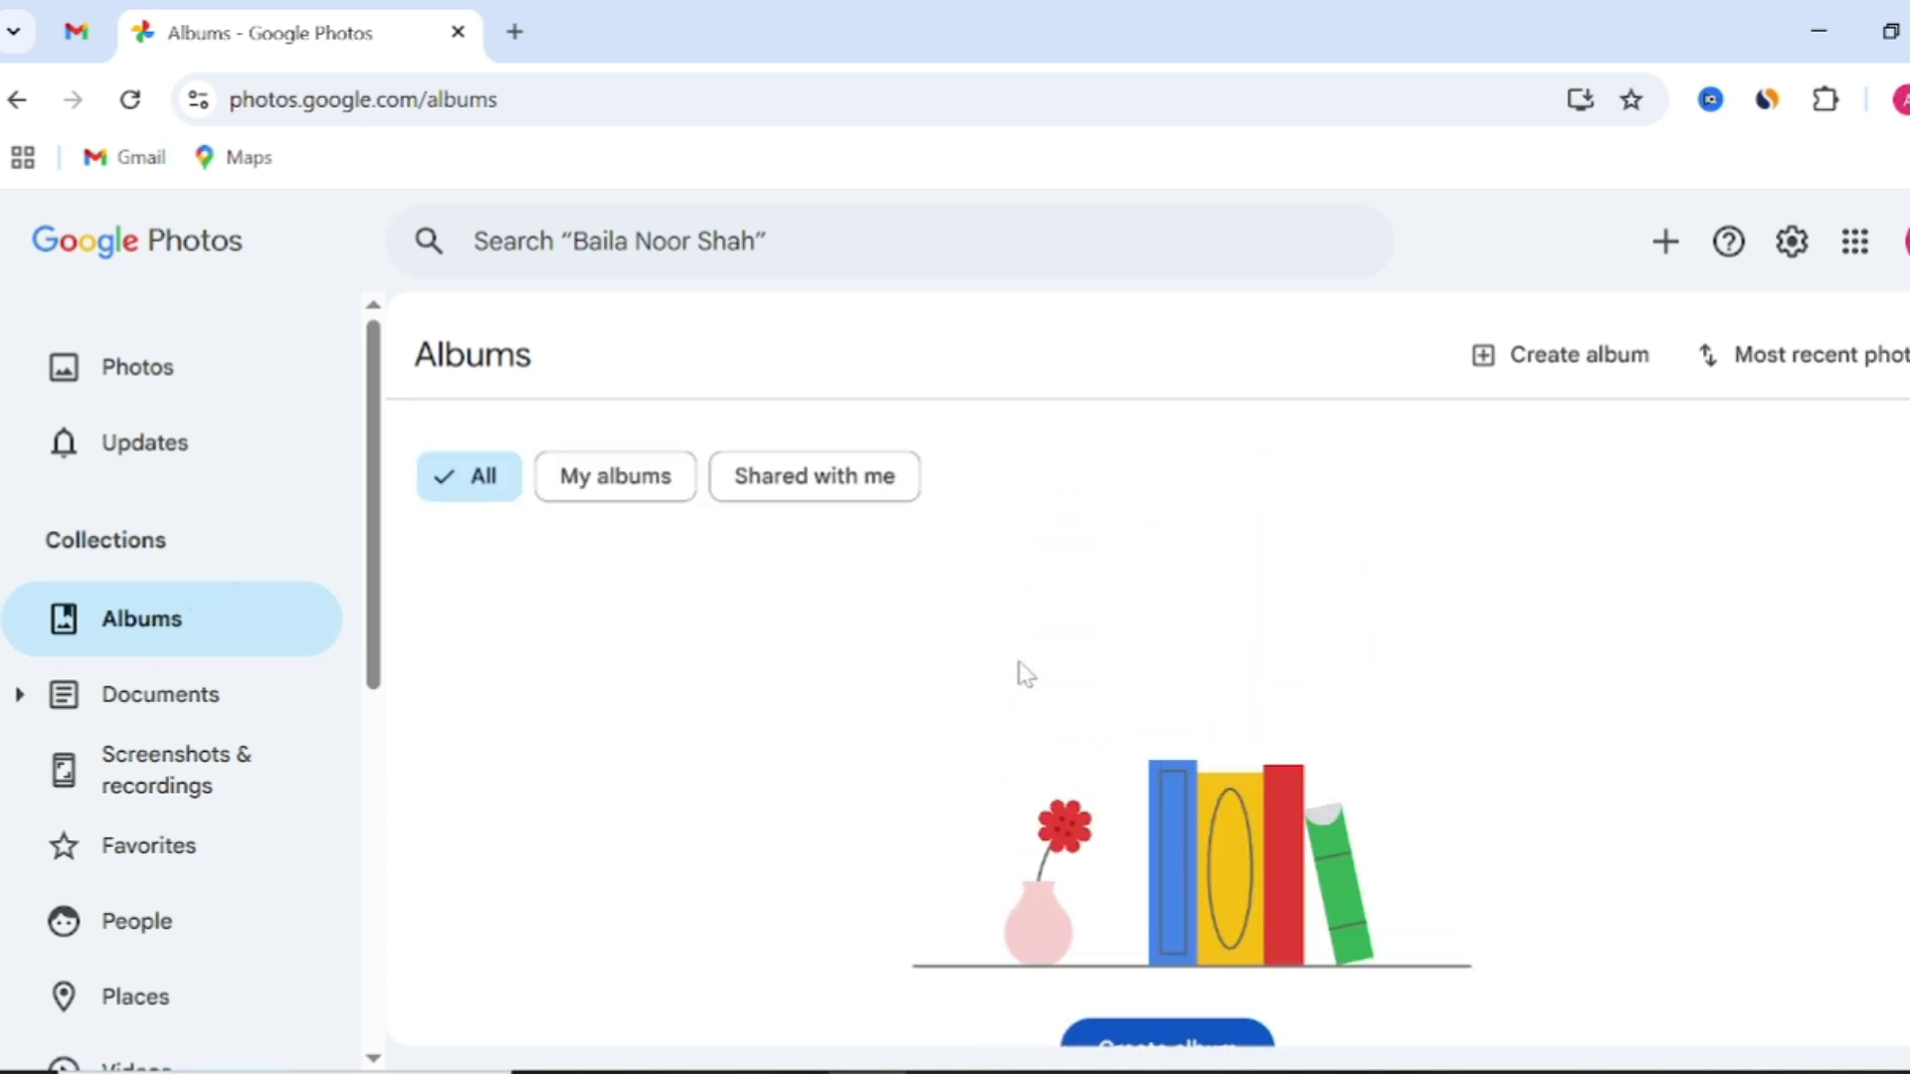
# Create an album titled 'Emma & James Wedding' and open its photo picker
pyautogui.click(1560, 355)
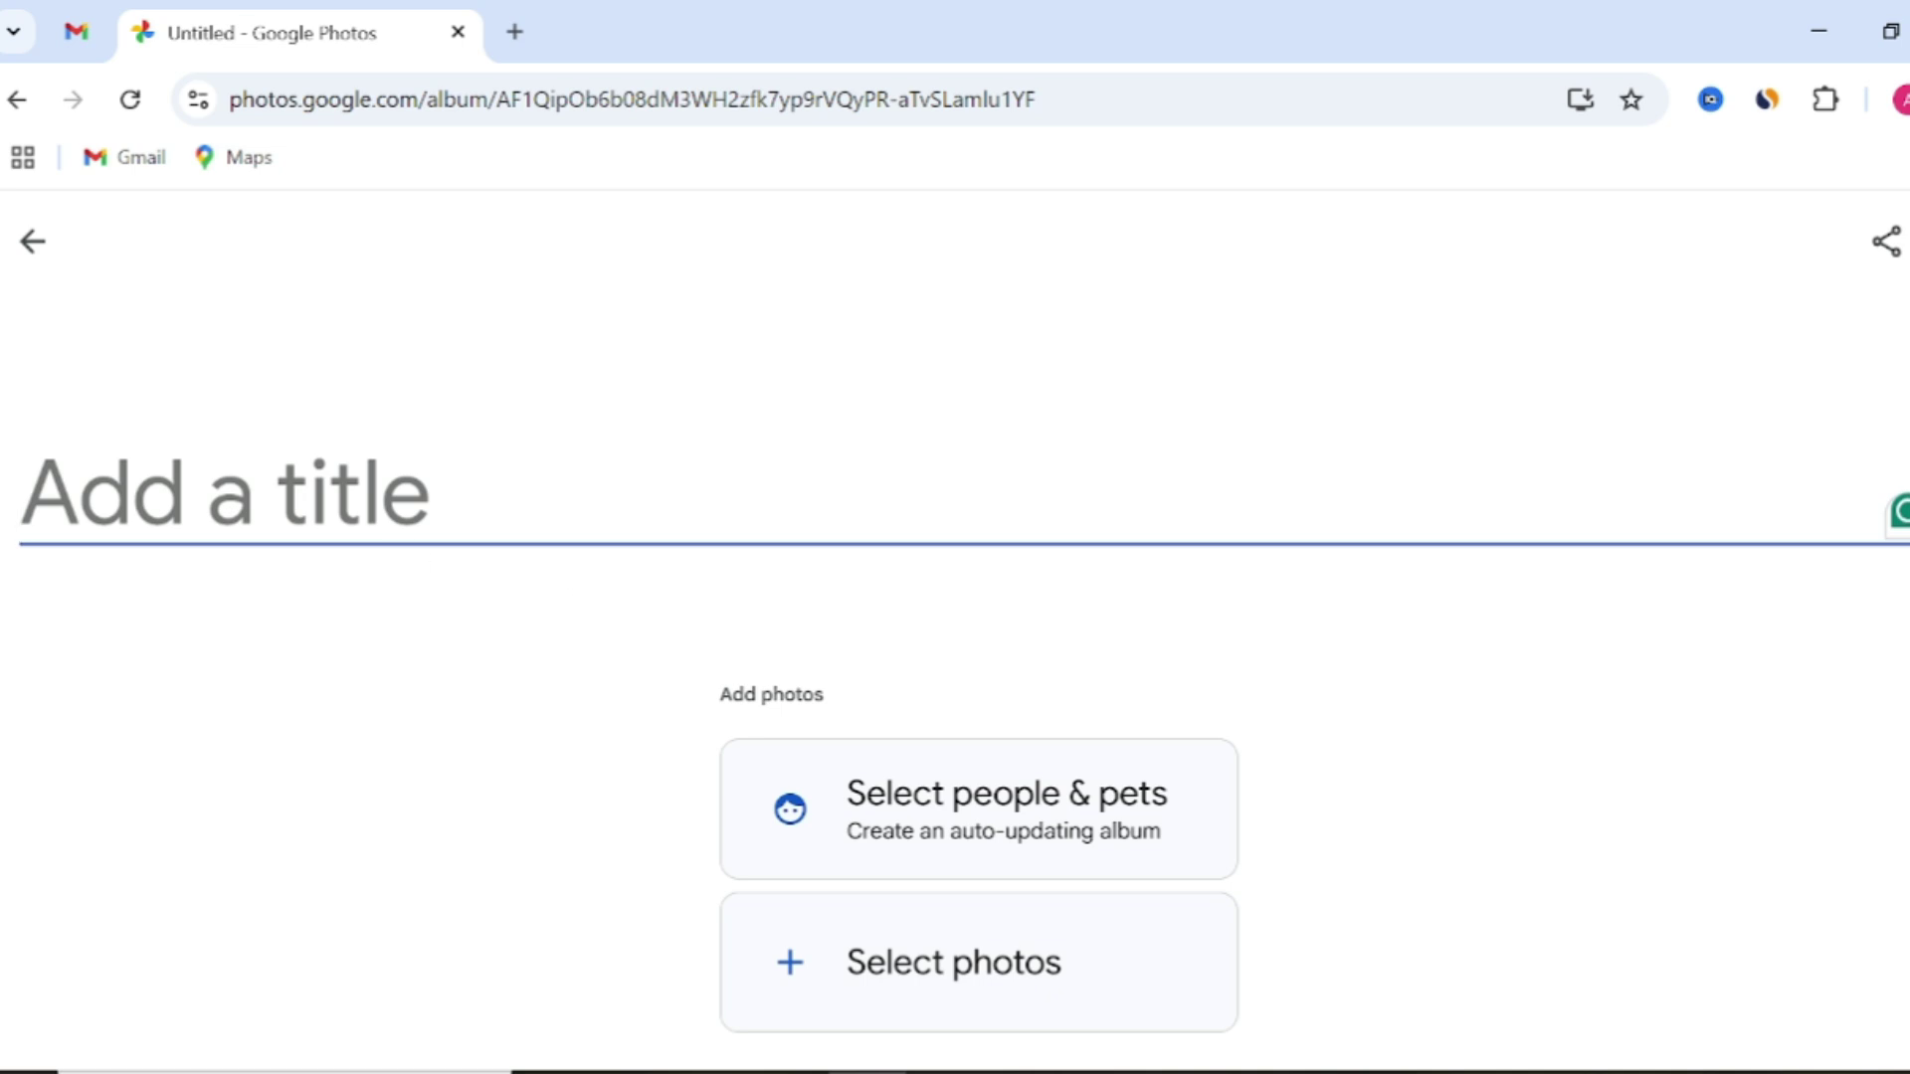
pyautogui.rightClick(298, 448)
pyautogui.click(359, 714)
pyautogui.click(371, 726)
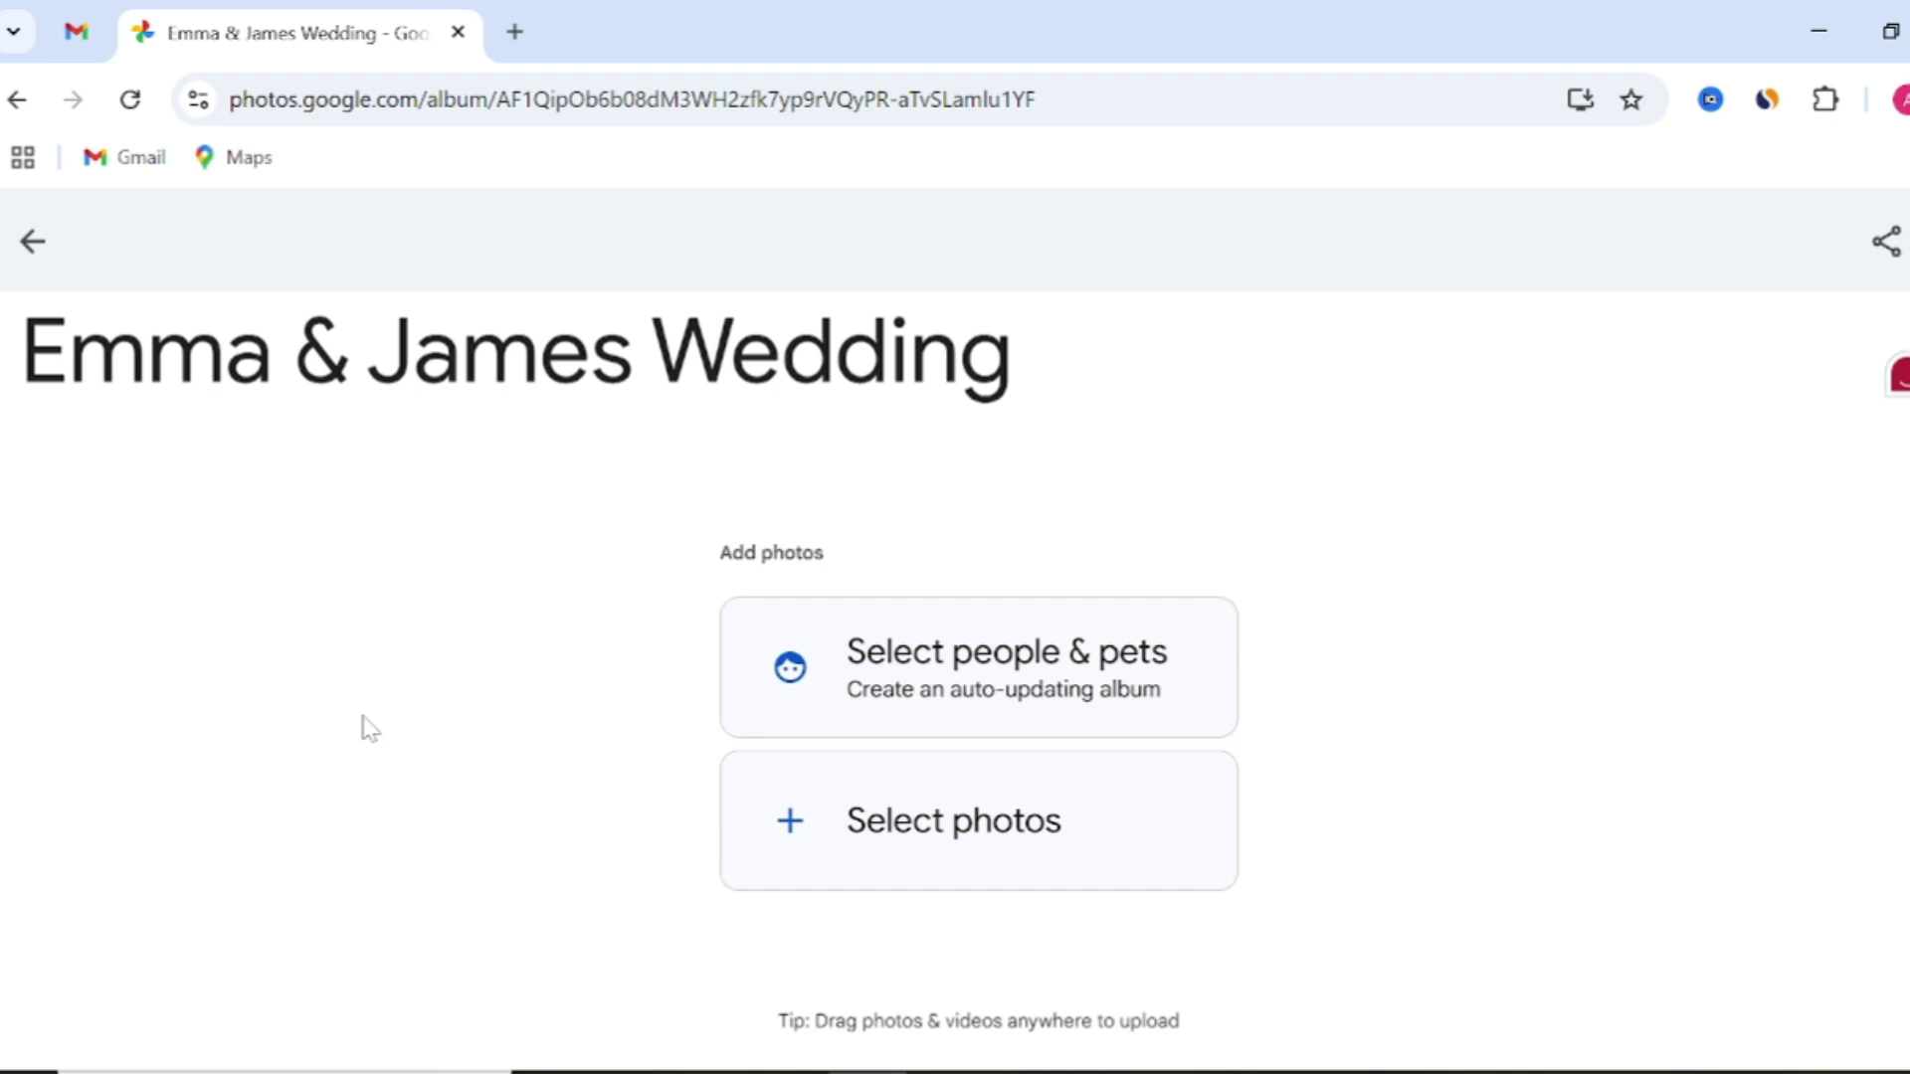
pyautogui.scroll(1, 370, 727)
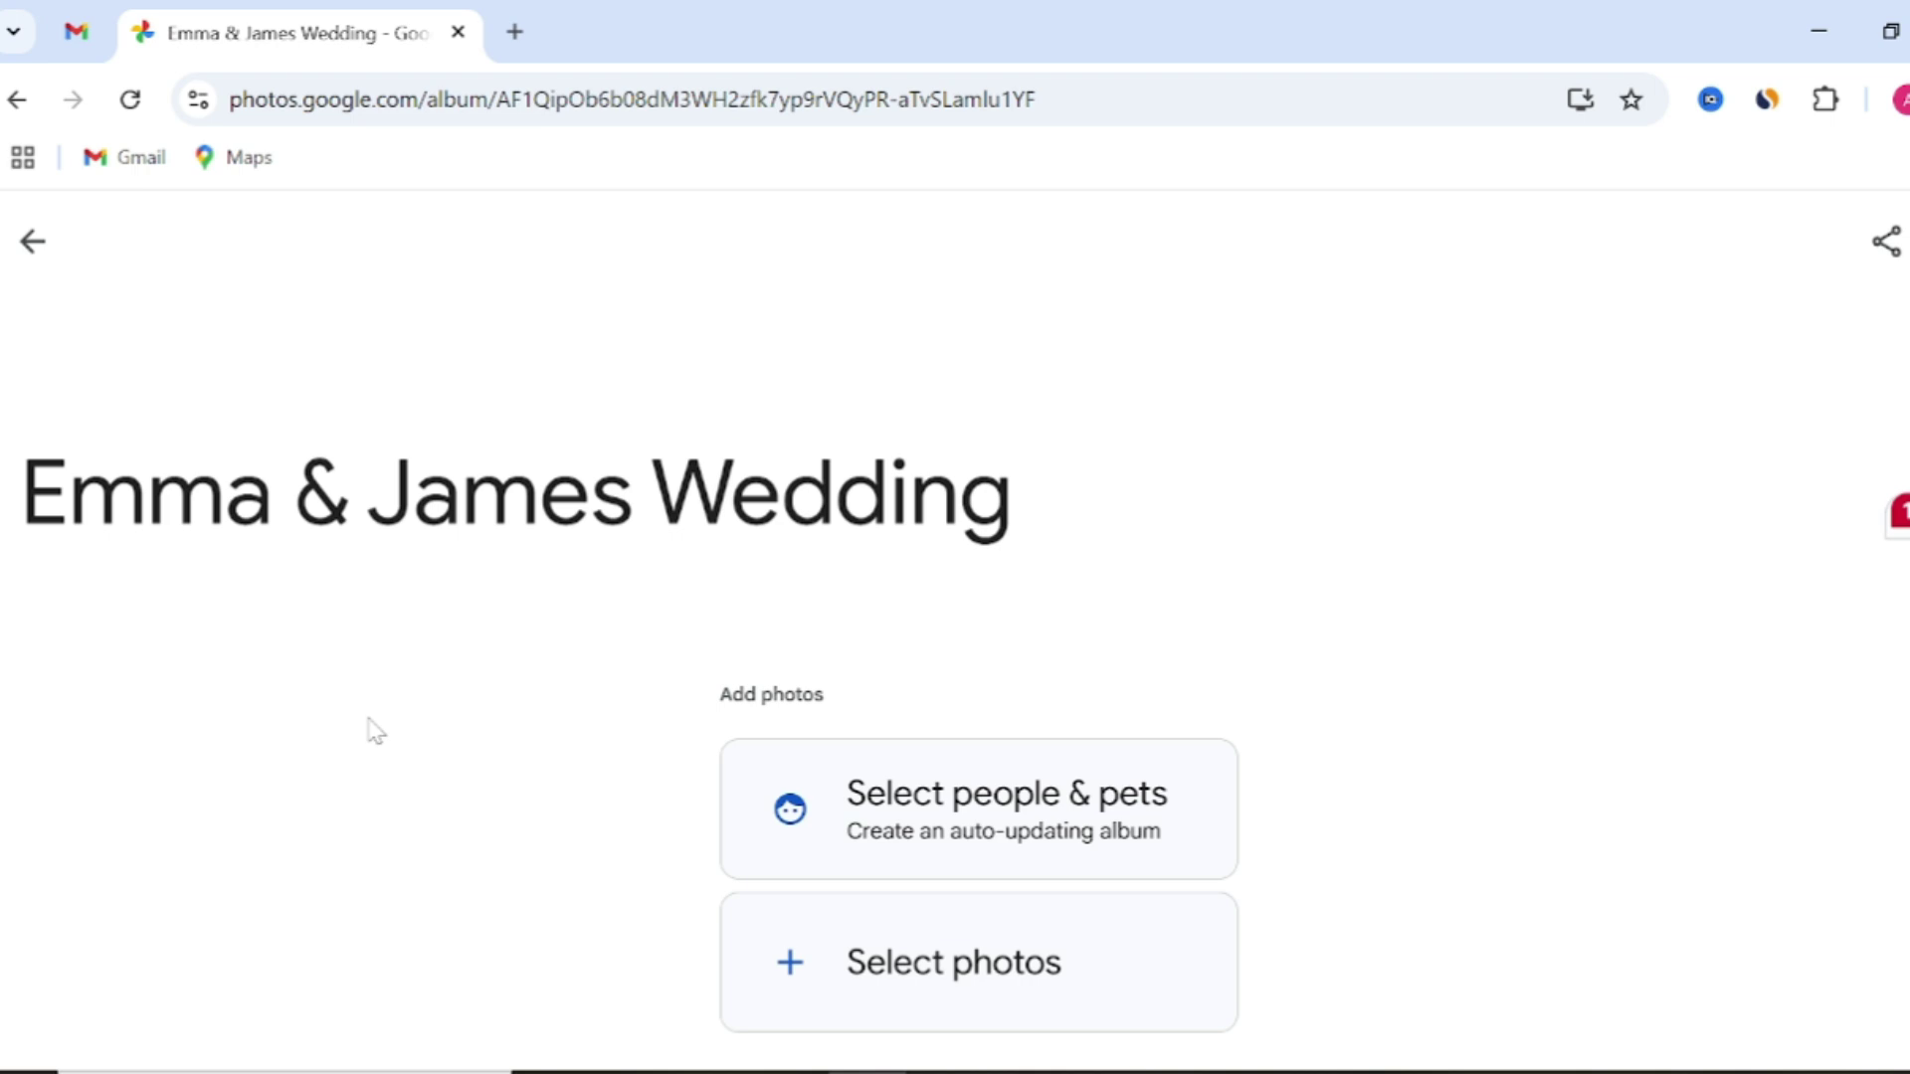
pyautogui.click(858, 962)
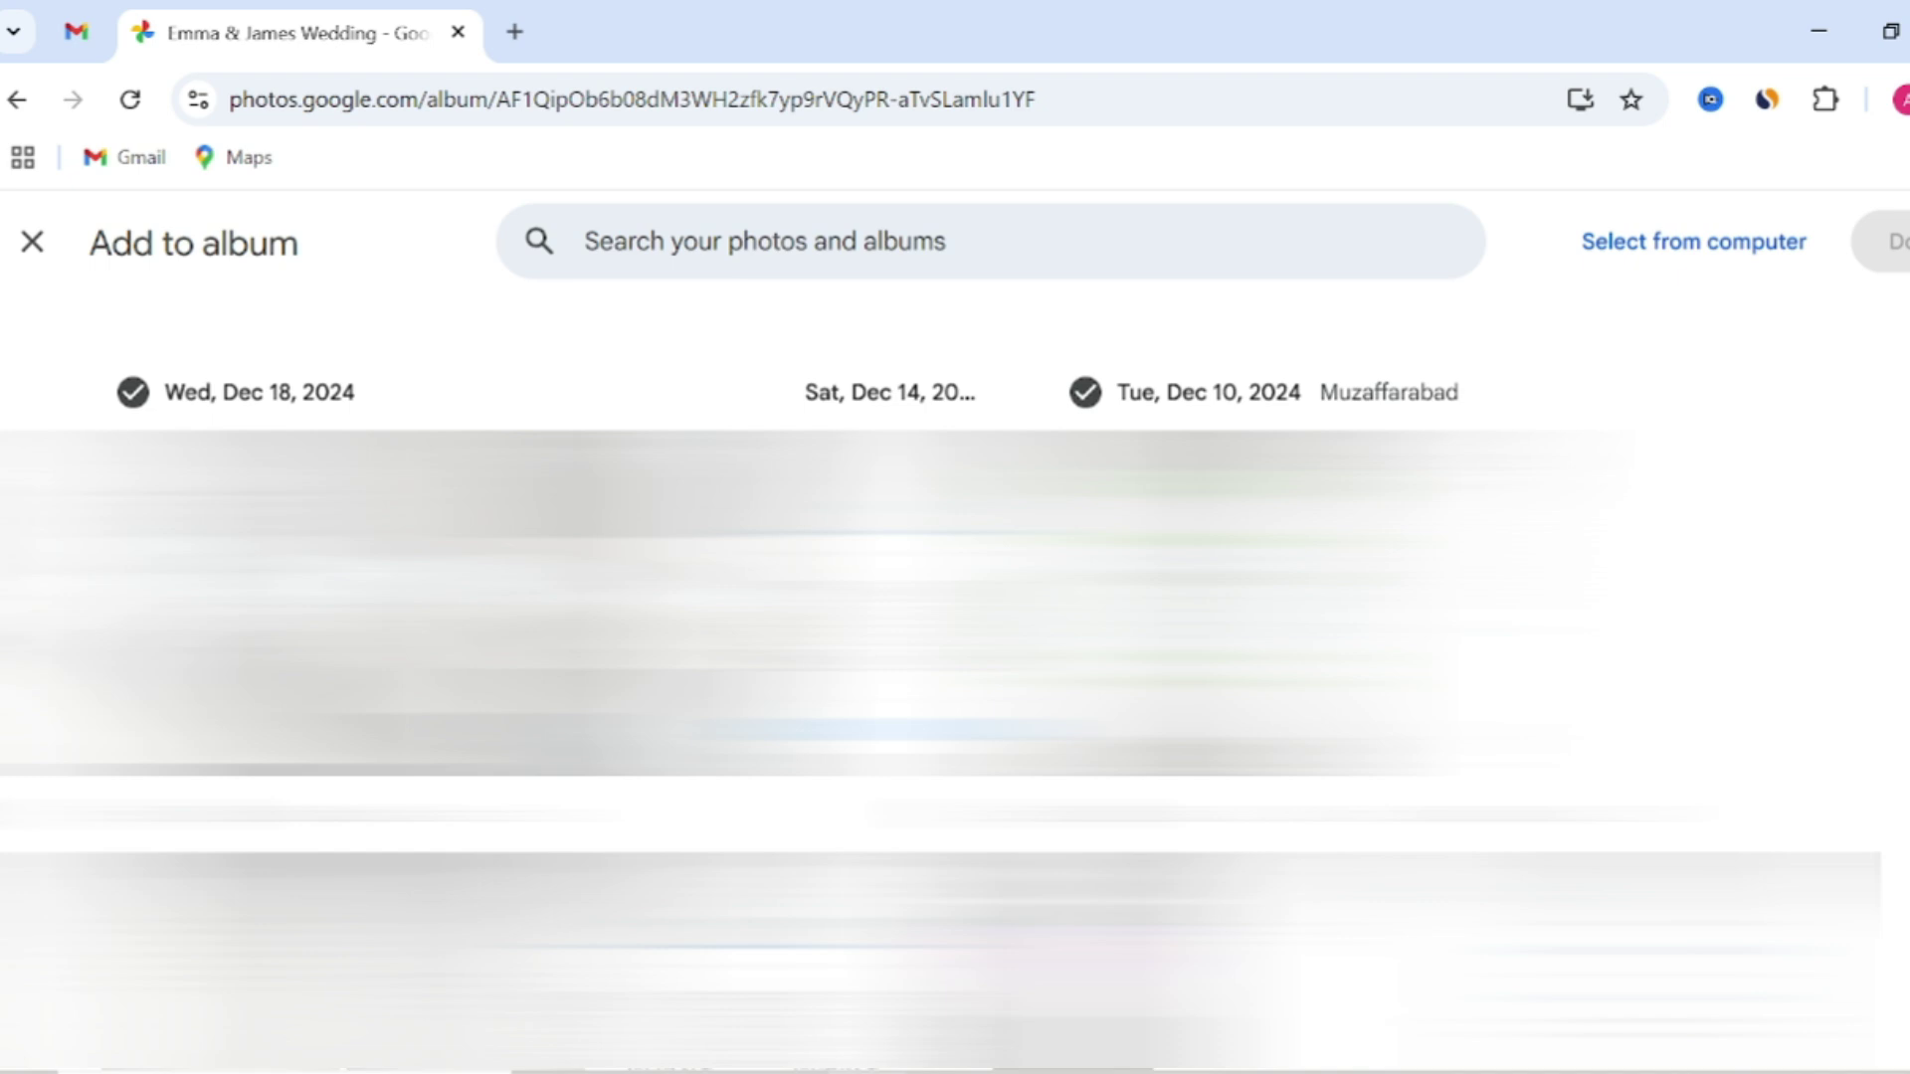
# Upload the three wedding images from the Downloads folder into the album
pyautogui.click(1731, 242)
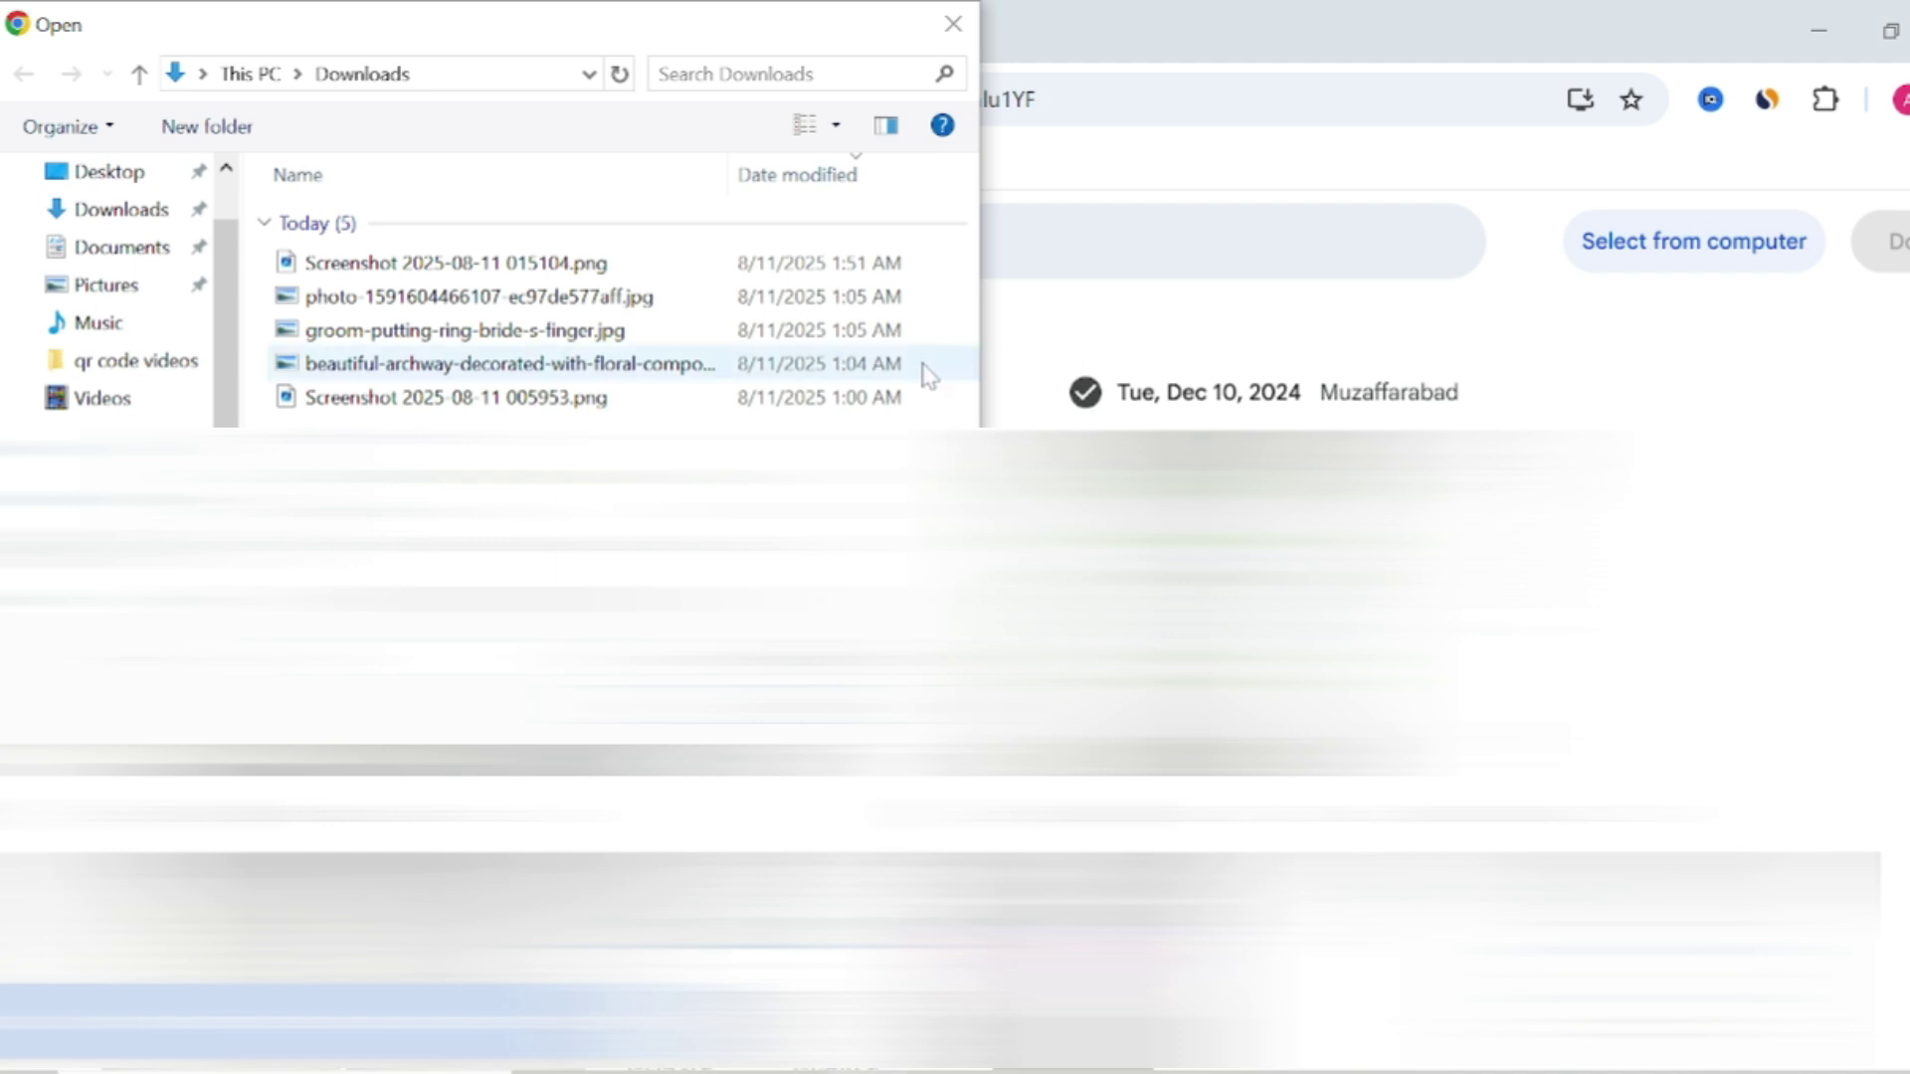
pyautogui.moveTo(925, 373); pyautogui.dragTo(820, 293)
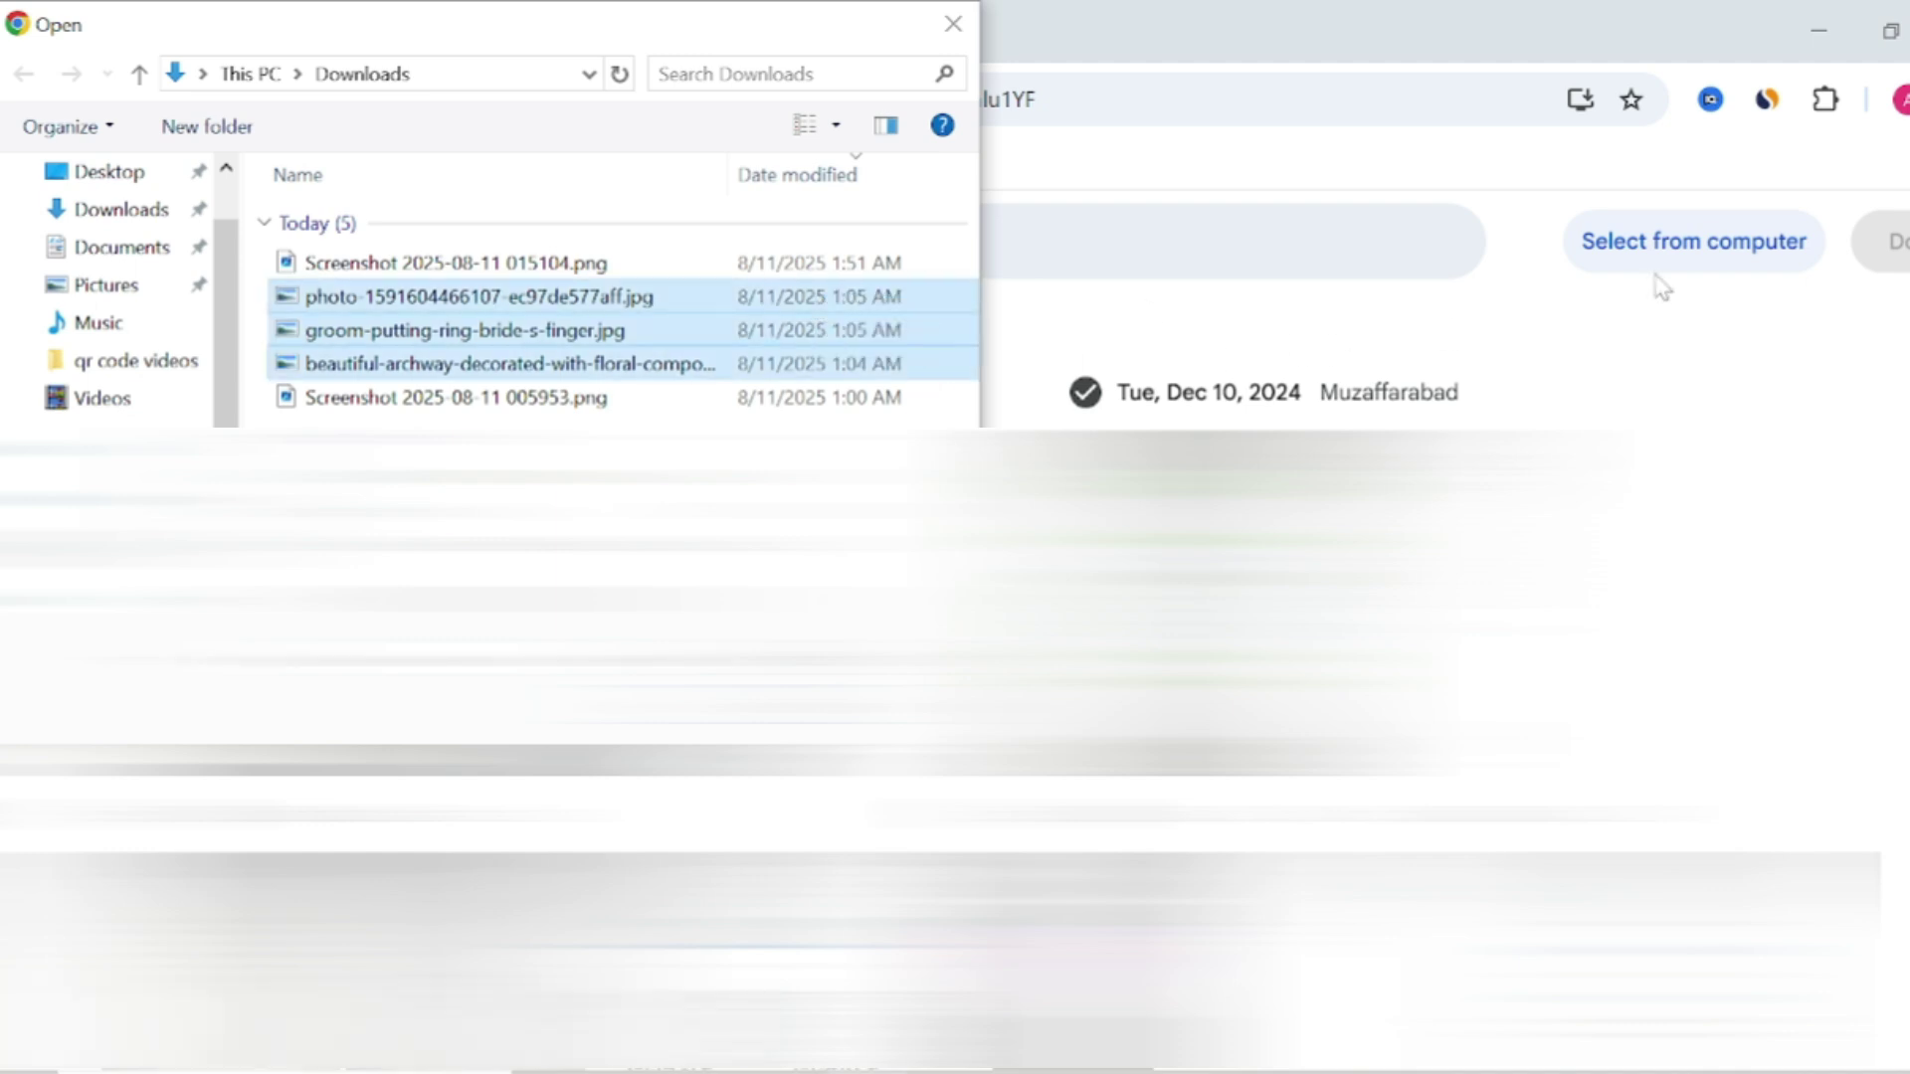
pyautogui.press('Return')
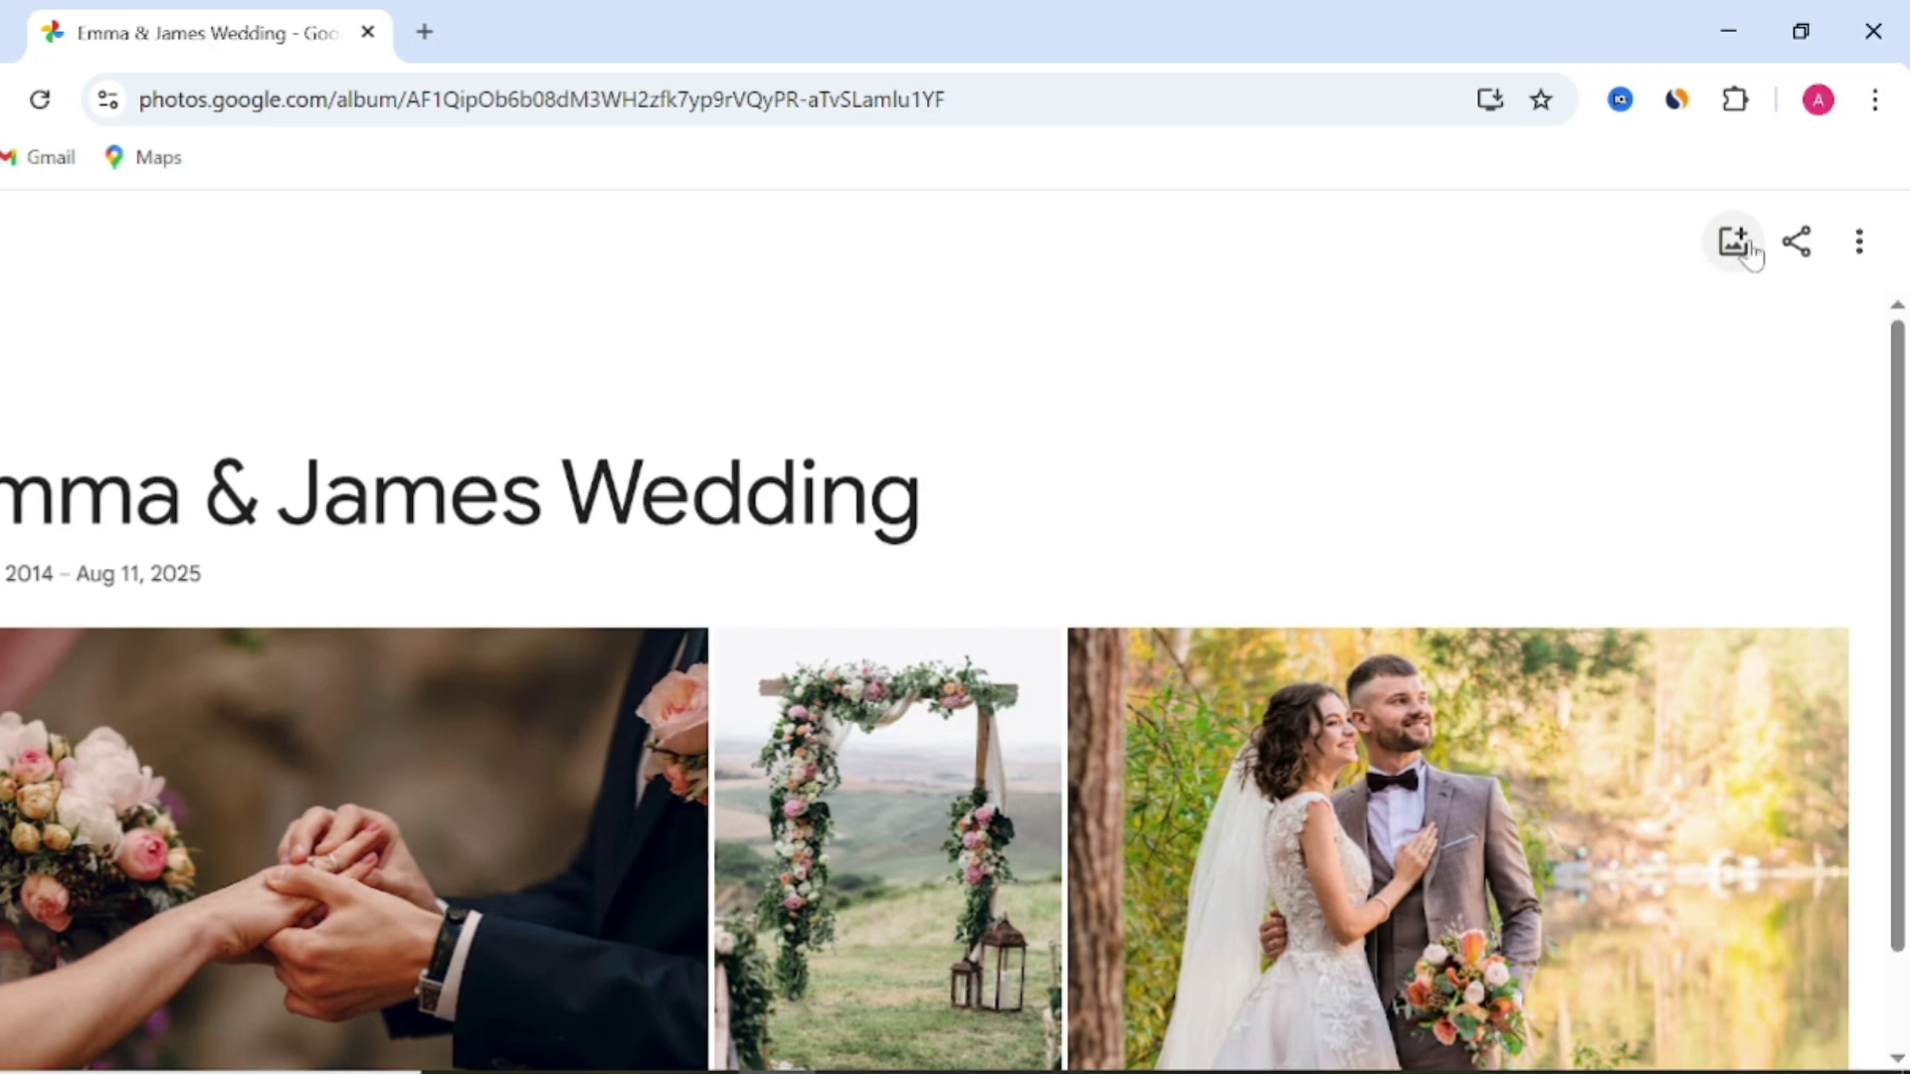
# Set the bride and groom's lakeside portrait as the album cover
pyautogui.click(1824, 240)
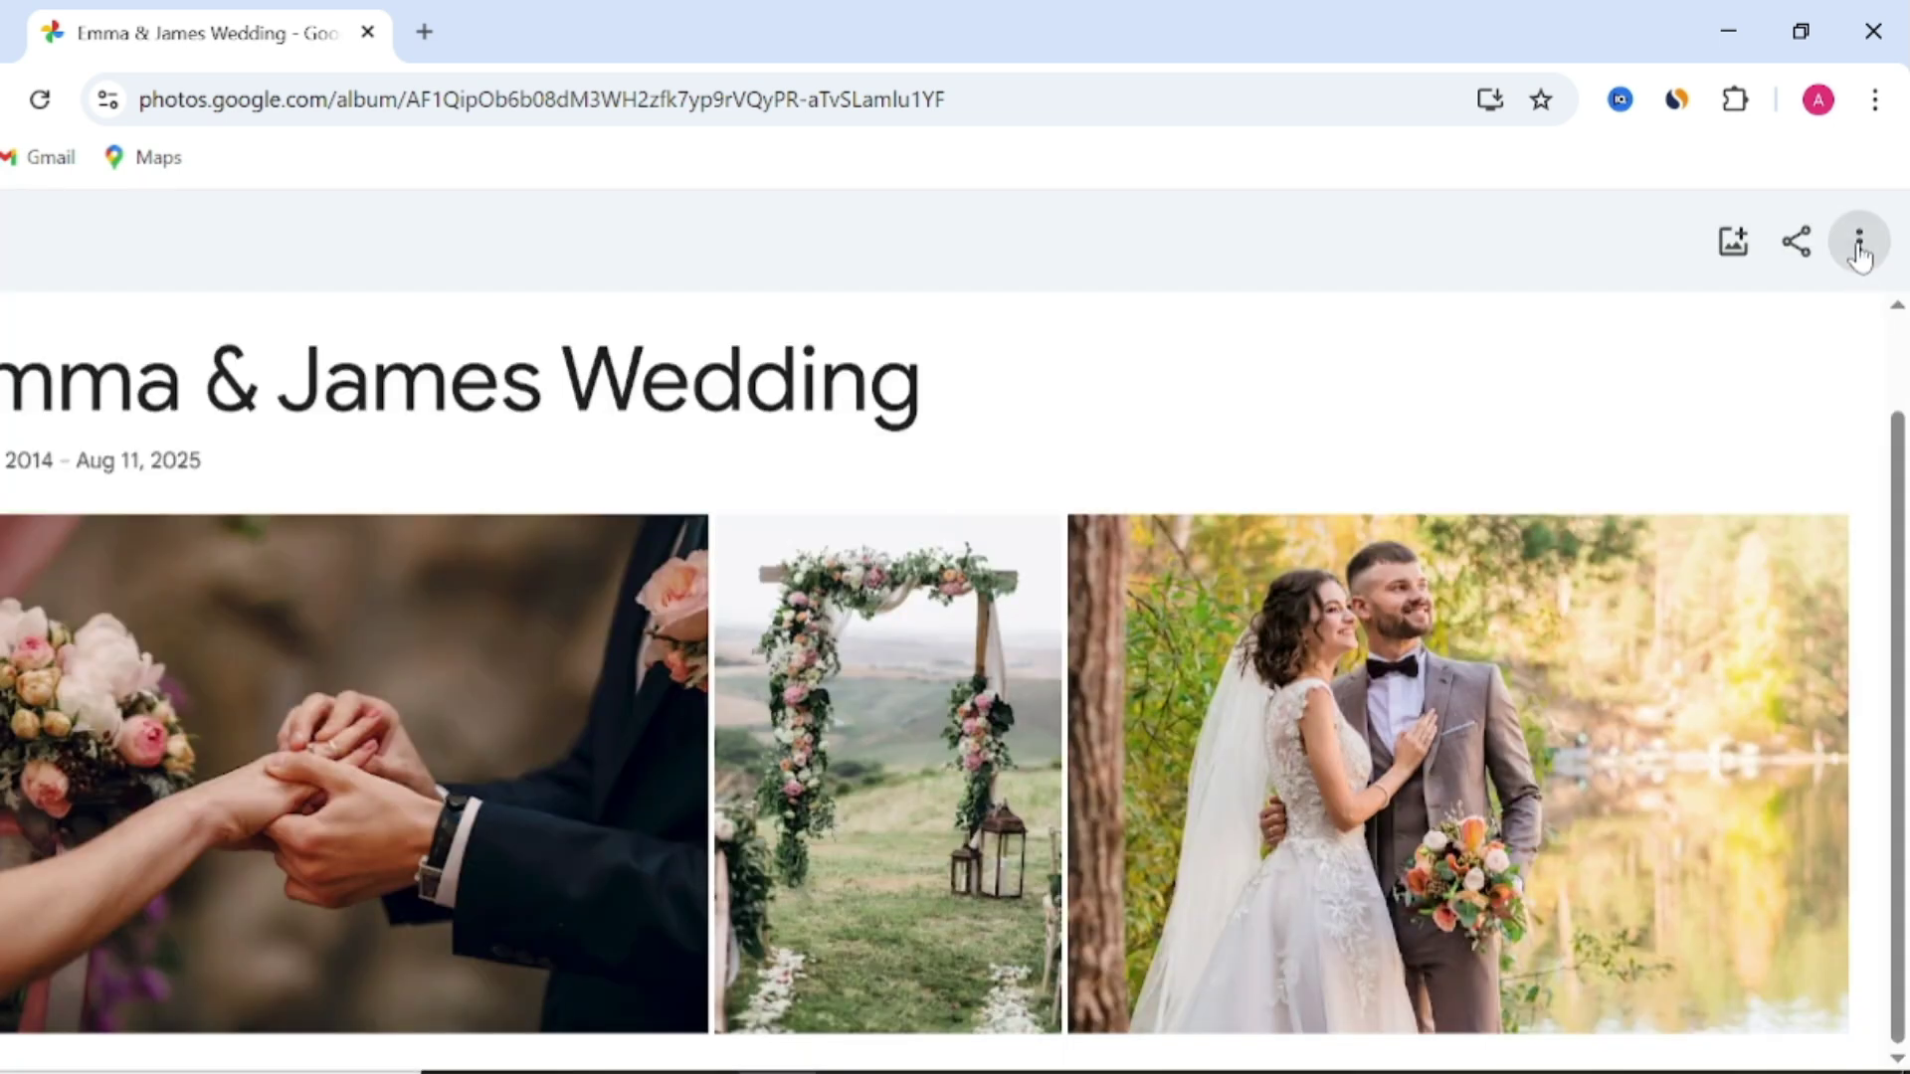
pyautogui.click(1860, 242)
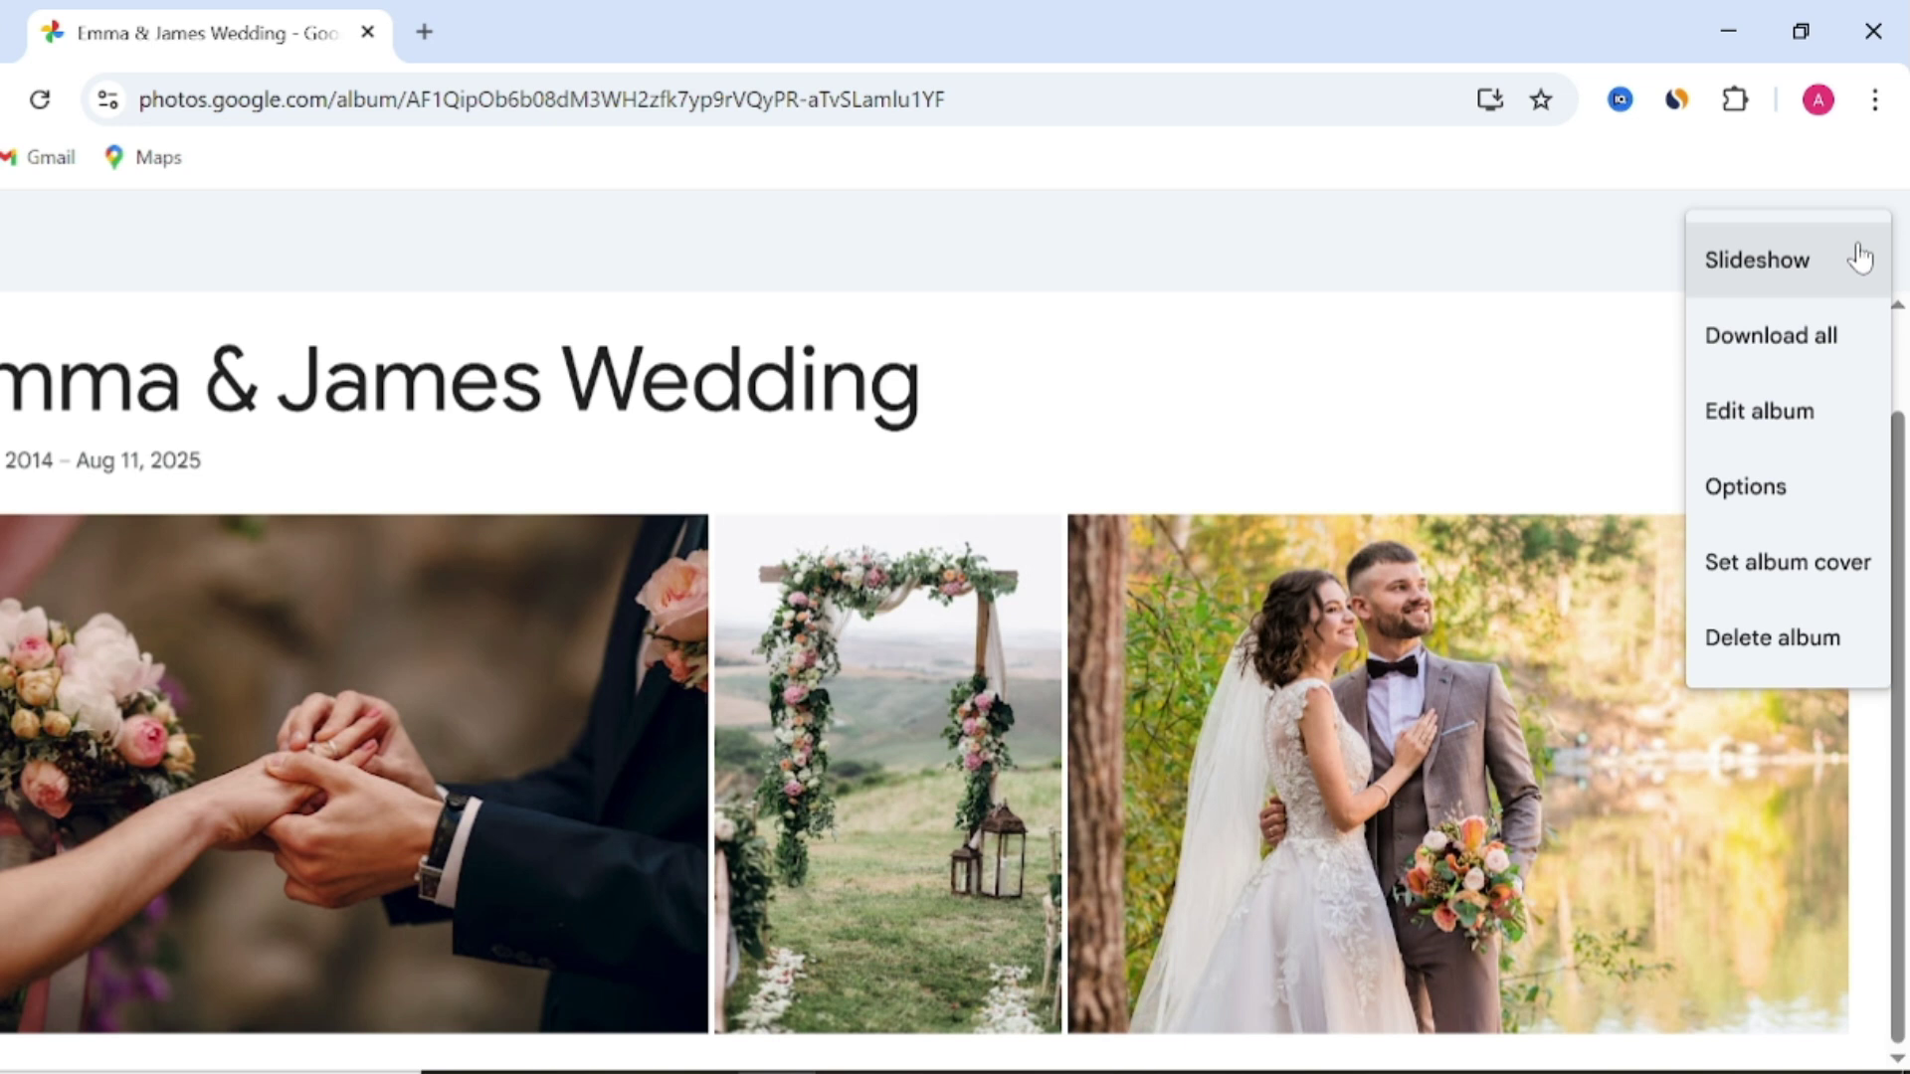
pyautogui.click(1786, 562)
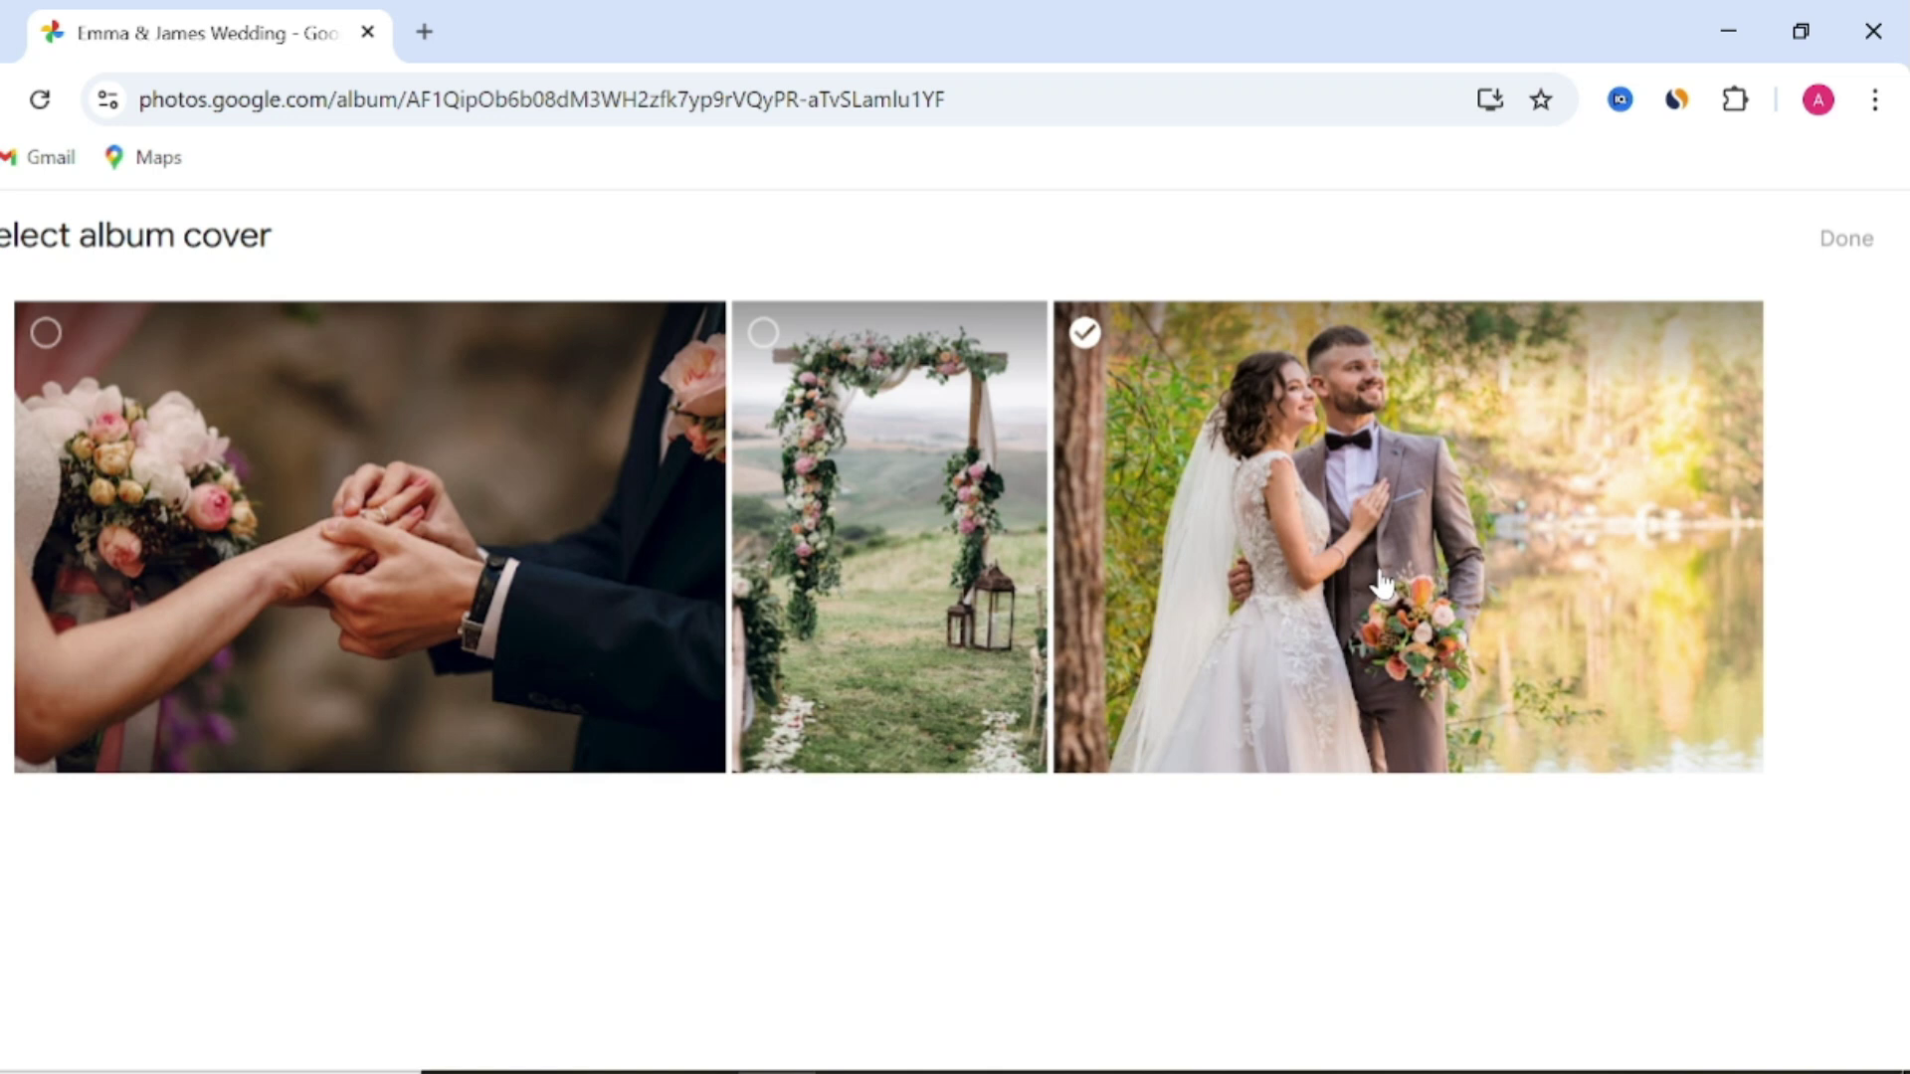
pyautogui.click(1402, 537)
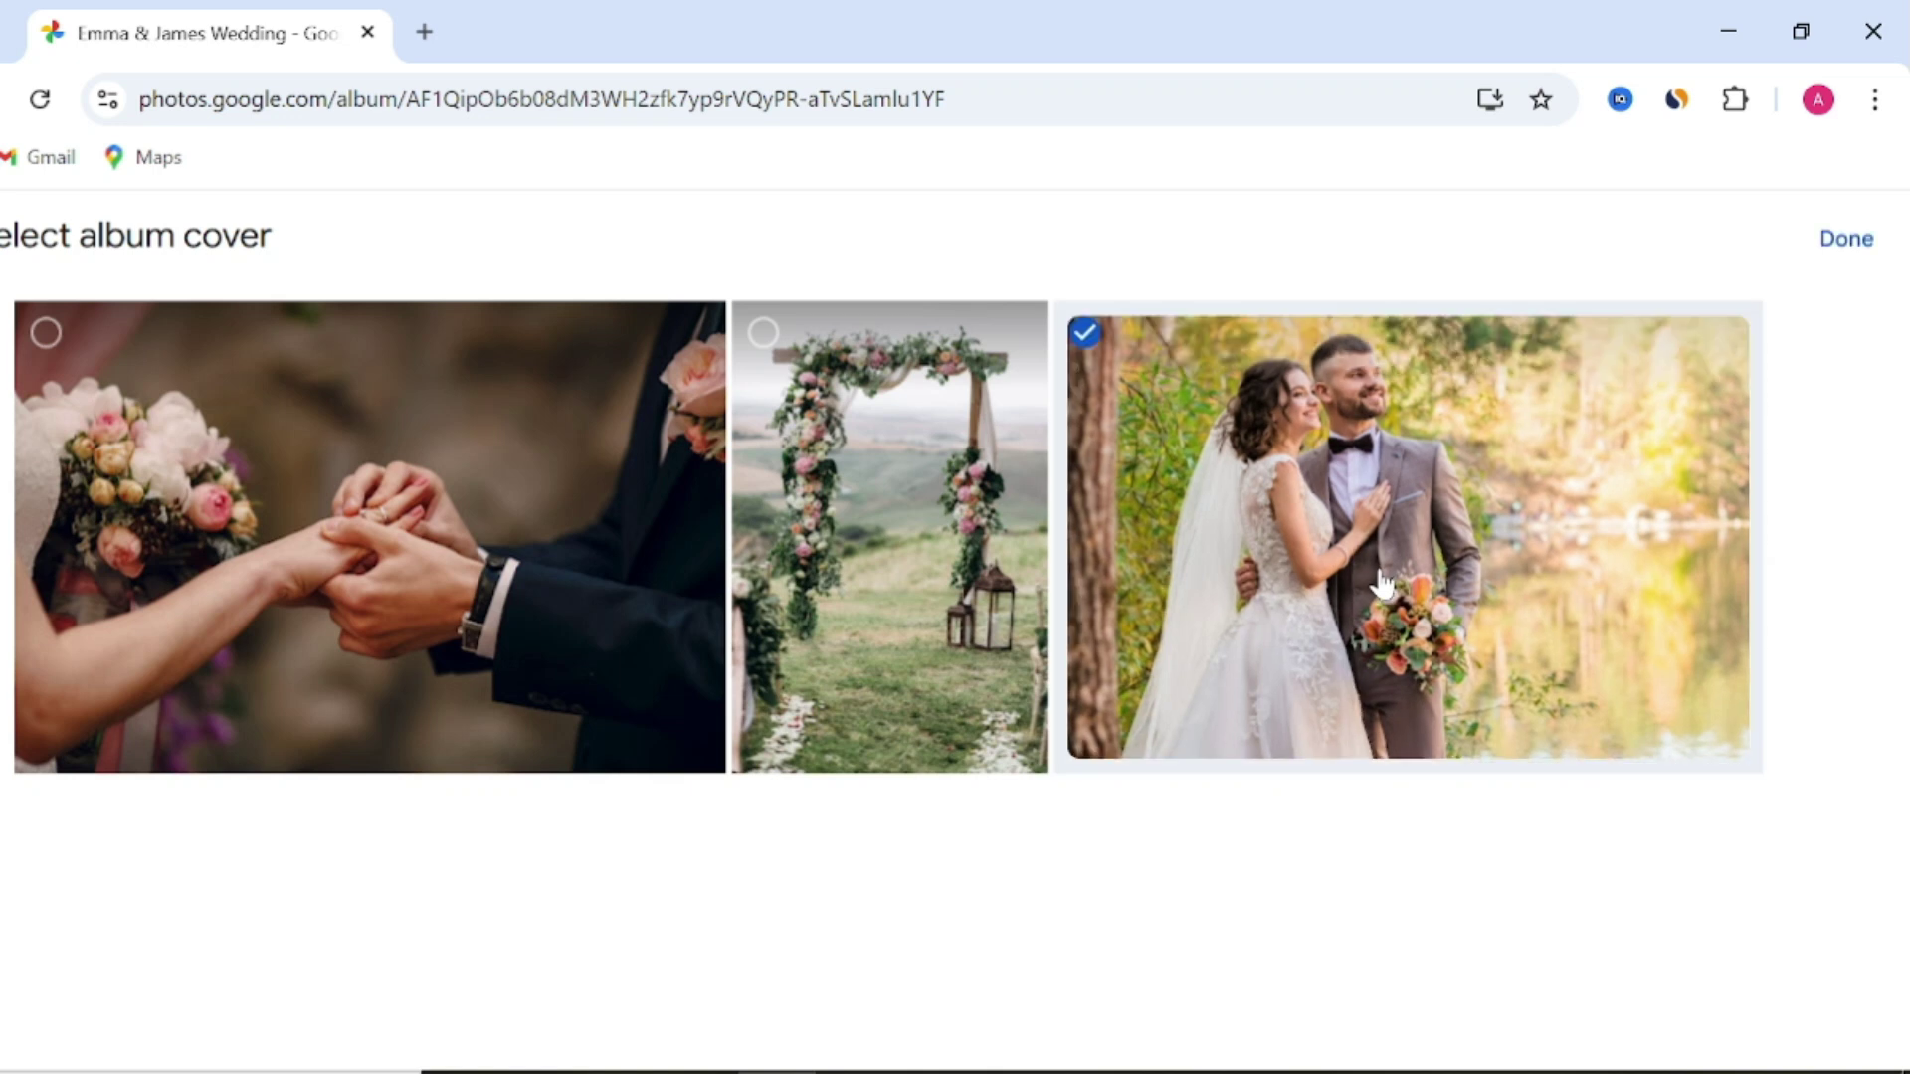
pyautogui.click(1844, 239)
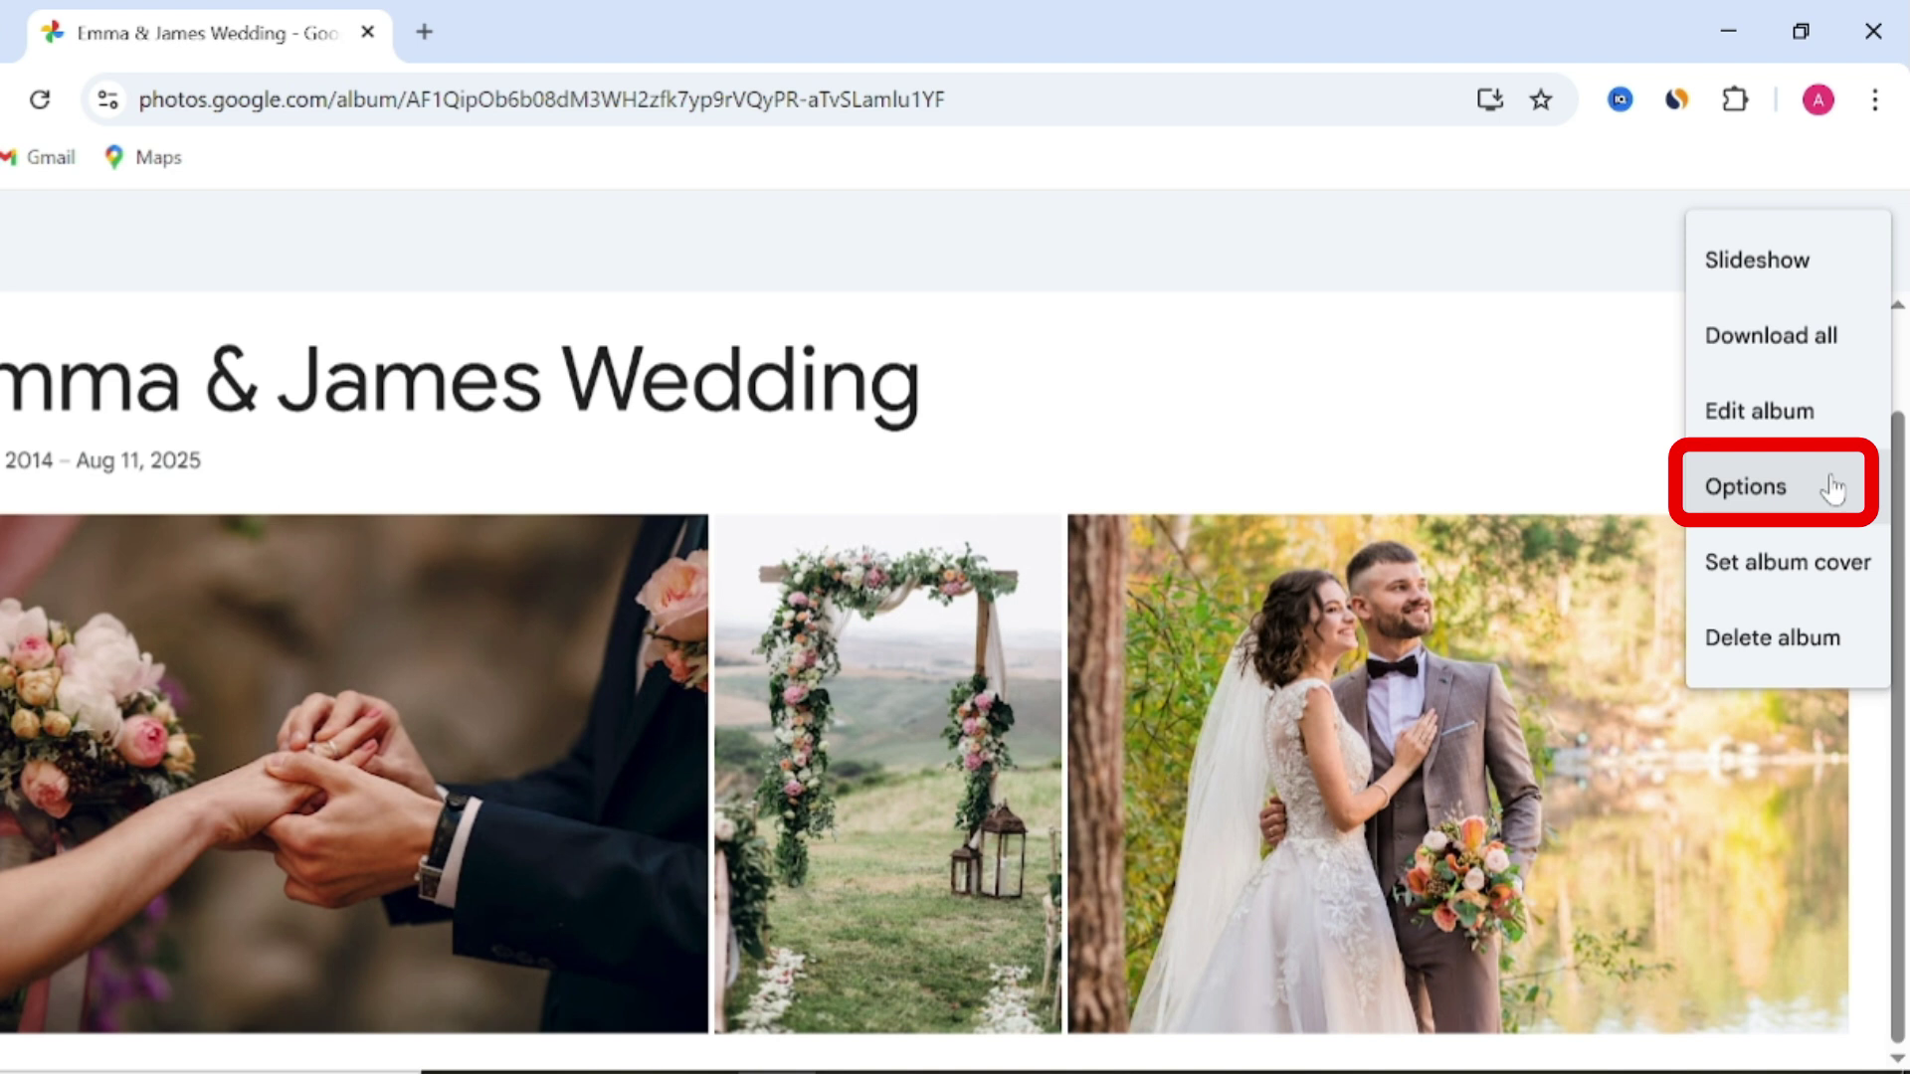
# In album options, turn on link sharing and toggle notifications and comments off and on
pyautogui.click(1833, 487)
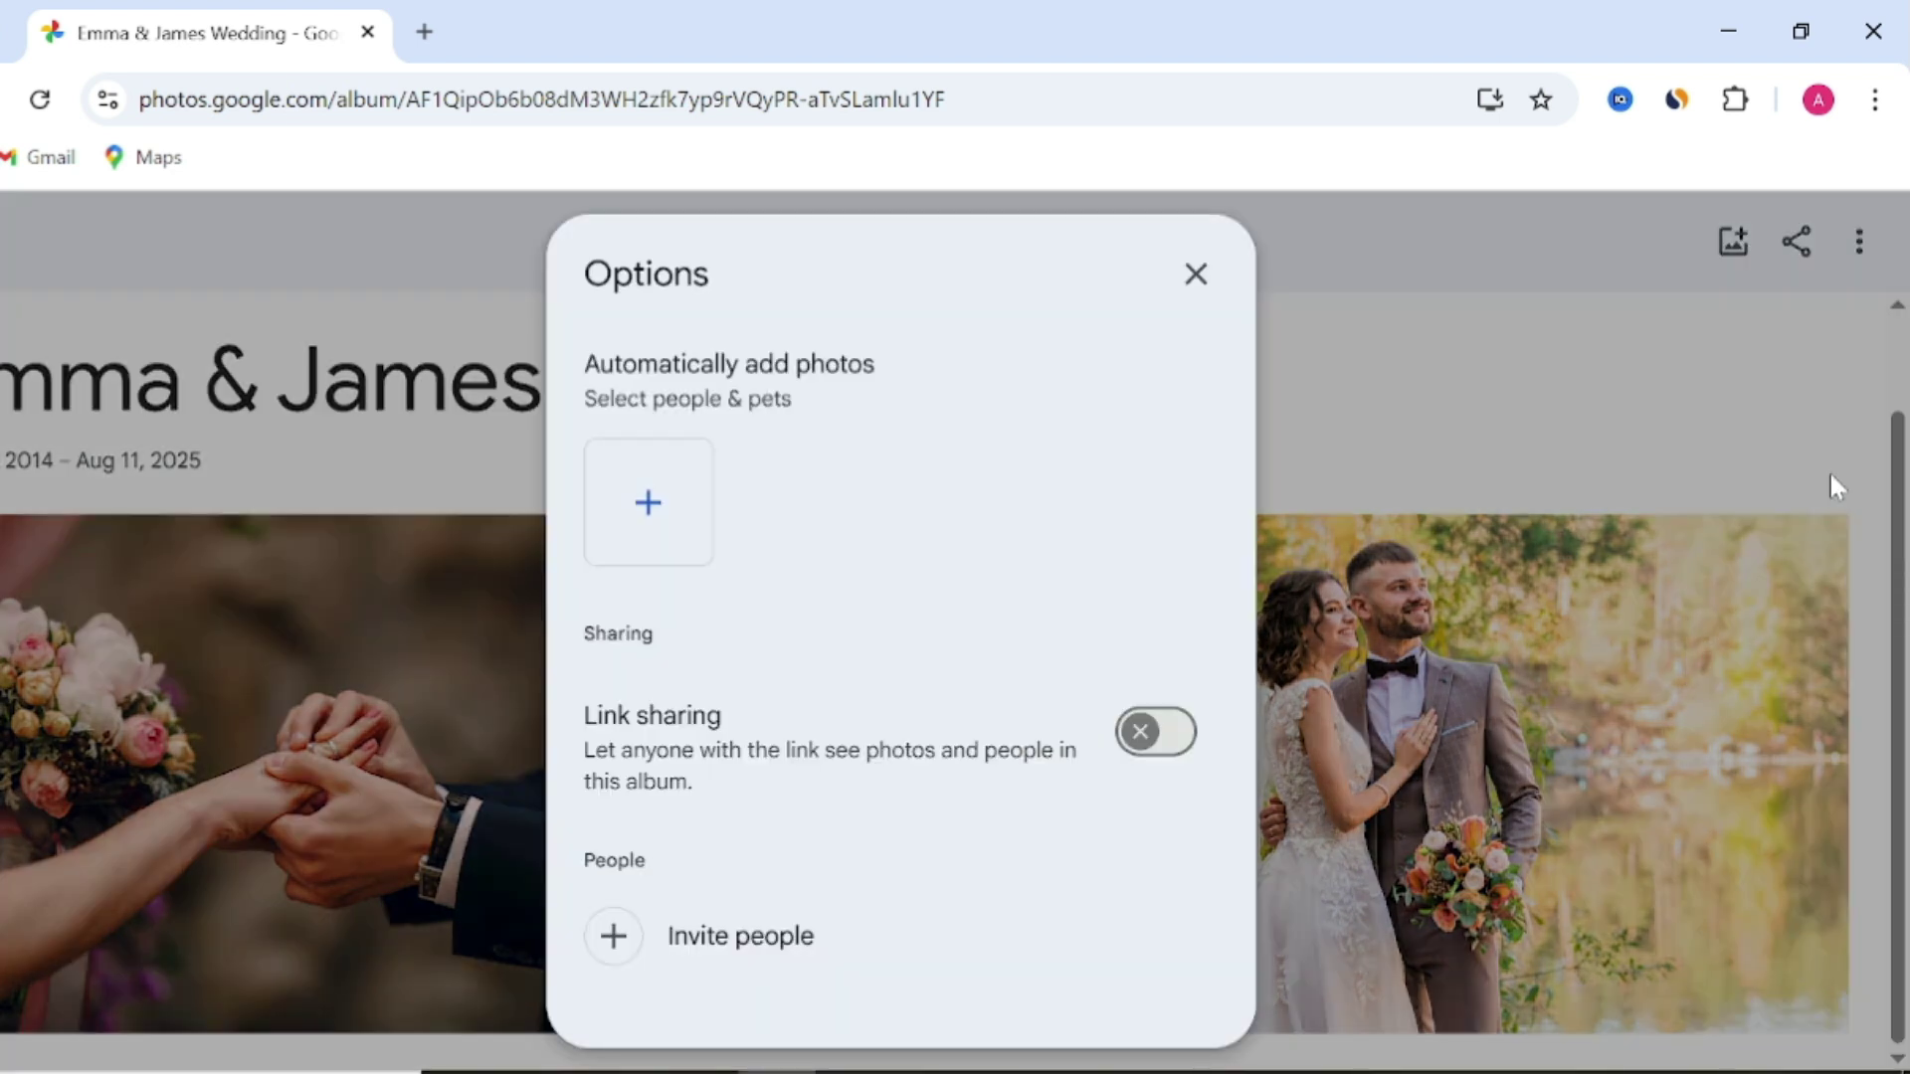
pyautogui.click(1149, 731)
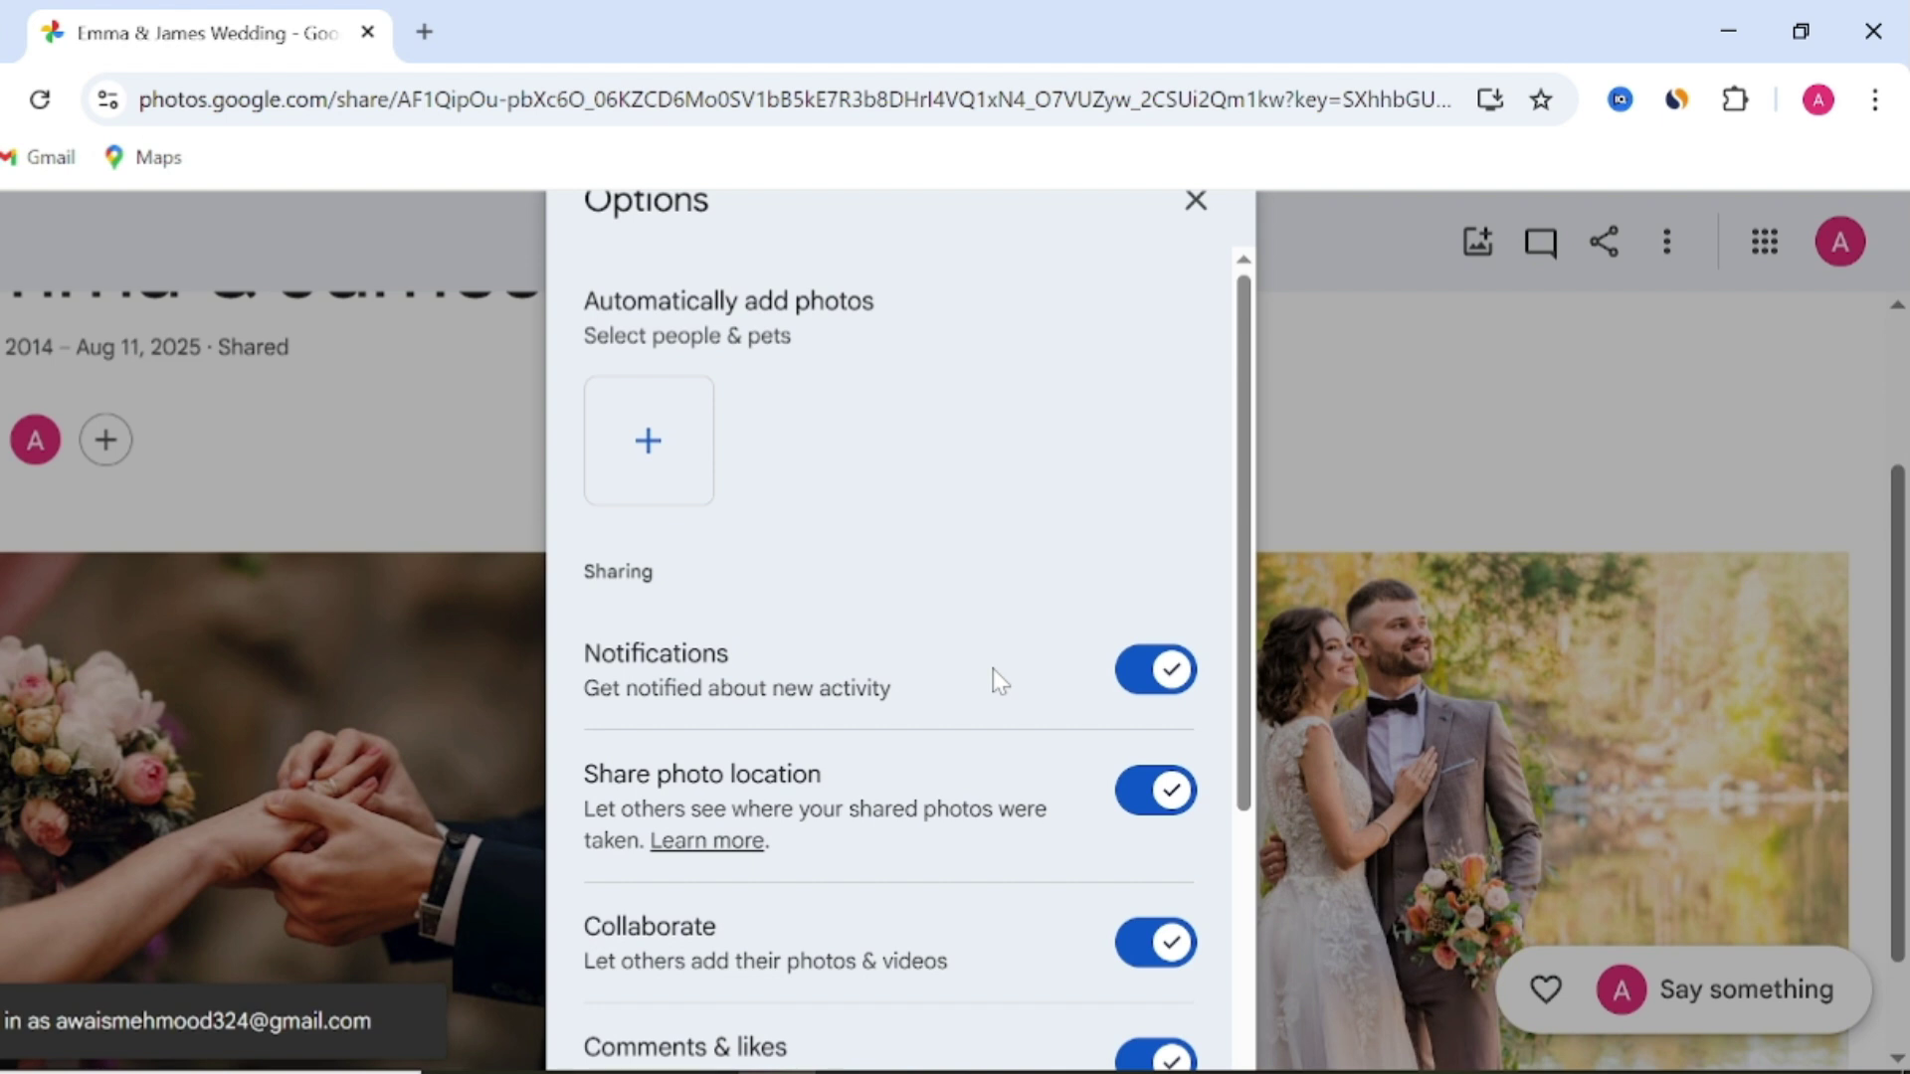
pyautogui.scroll(-3, 992, 668)
pyautogui.click(1157, 356)
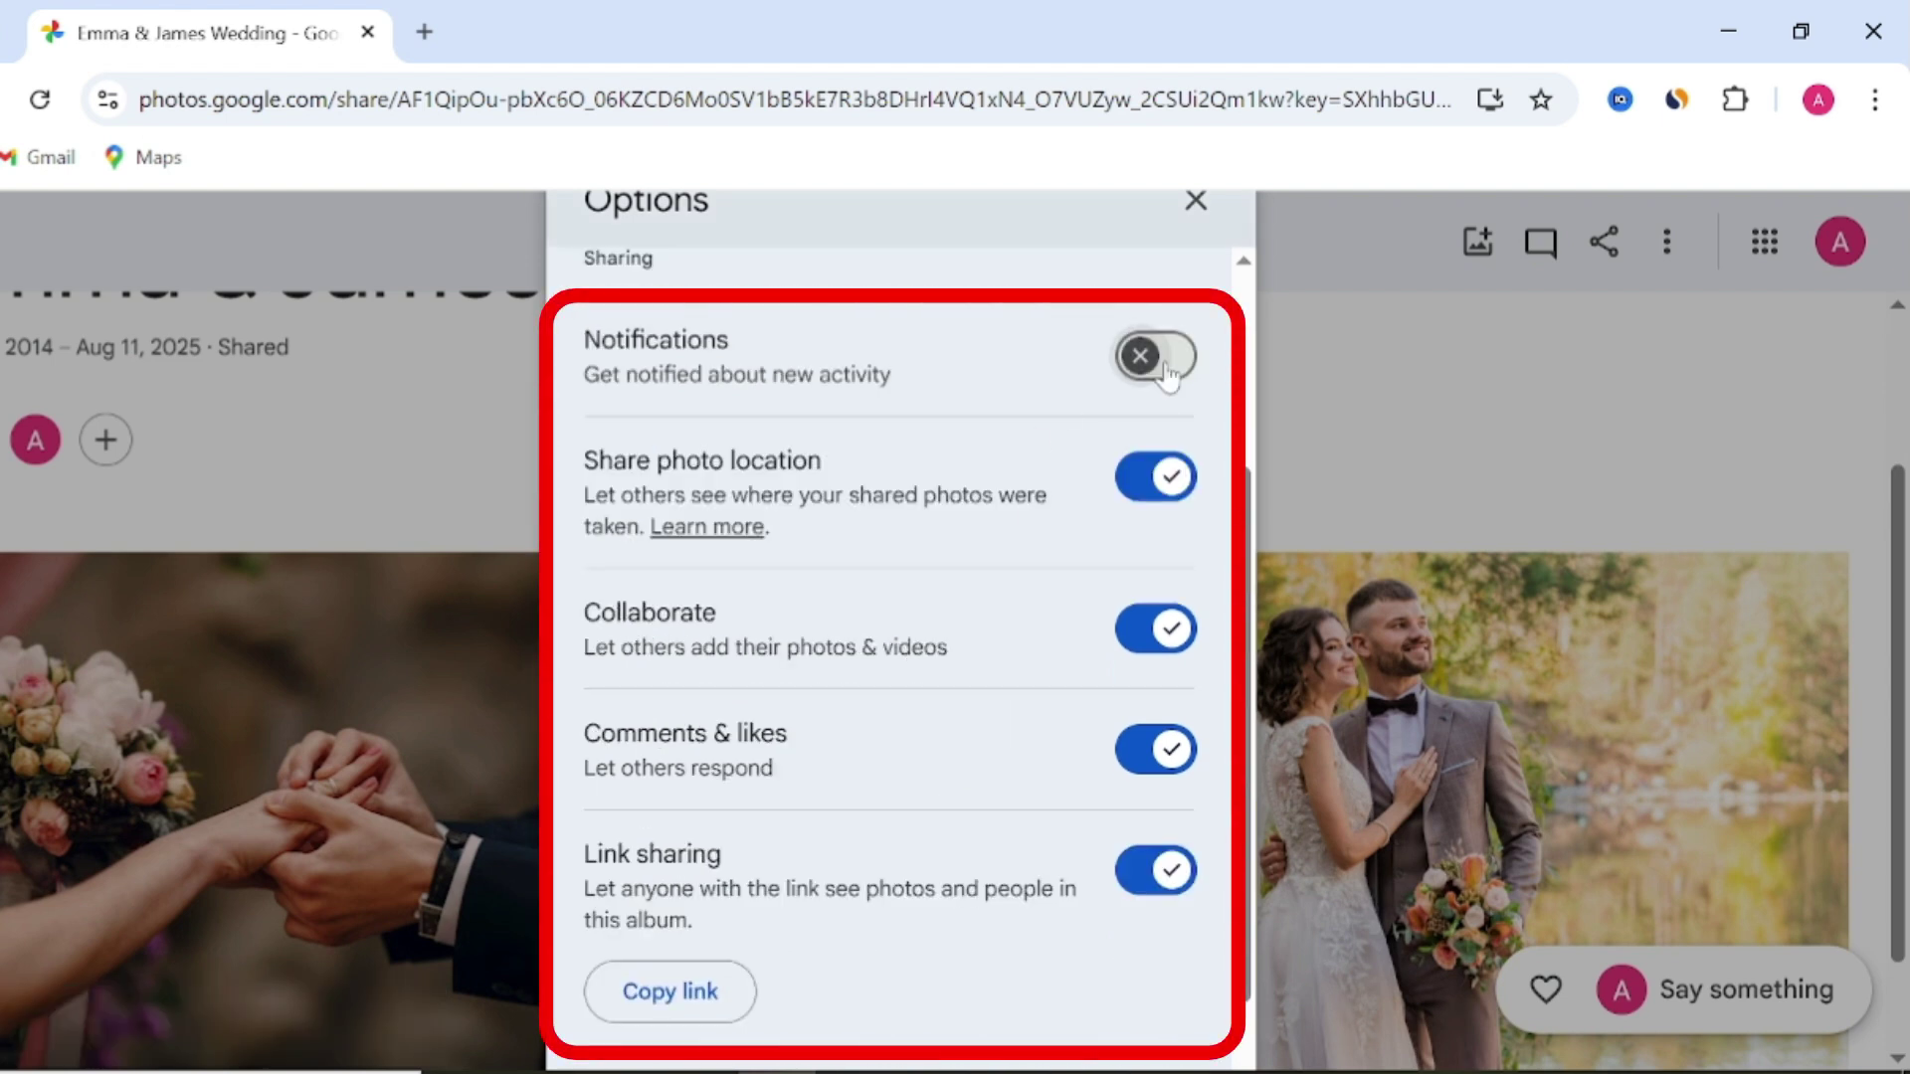
pyautogui.click(1157, 356)
pyautogui.click(1157, 749)
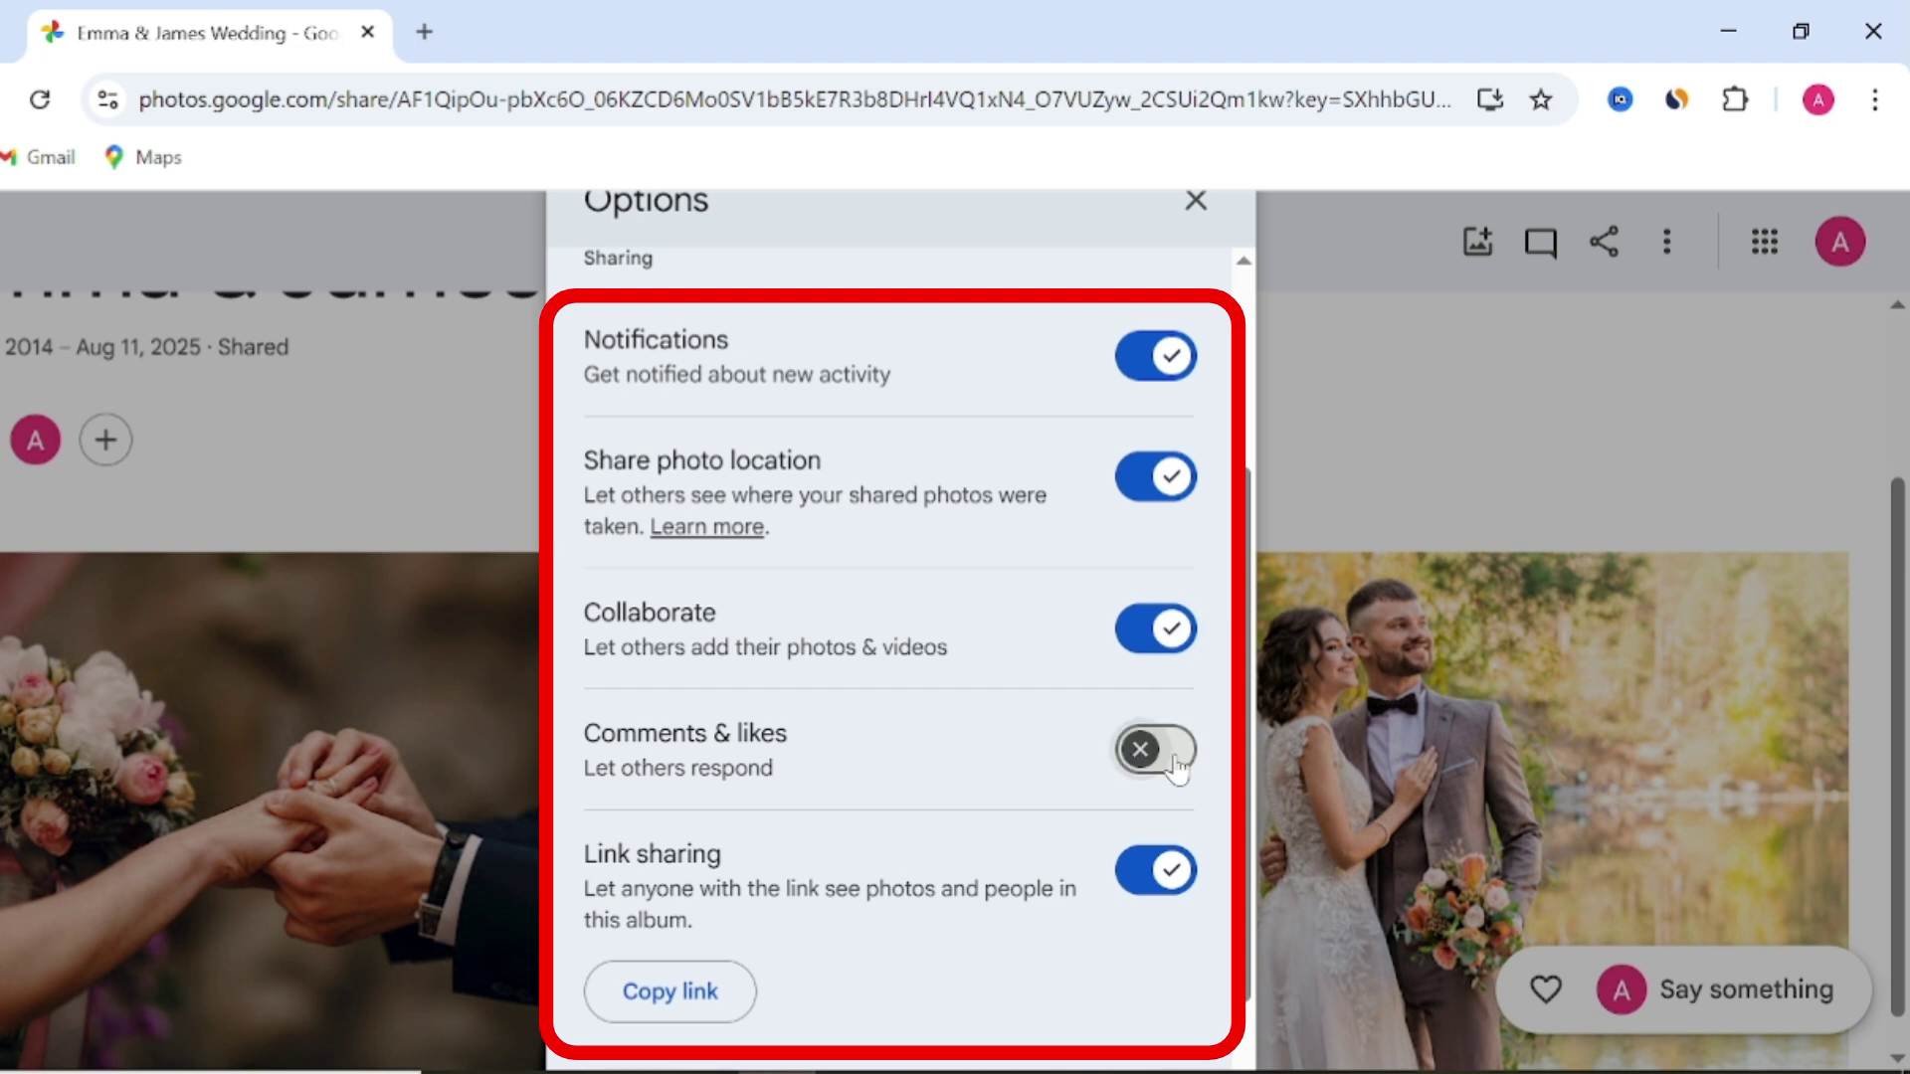
pyautogui.click(1177, 761)
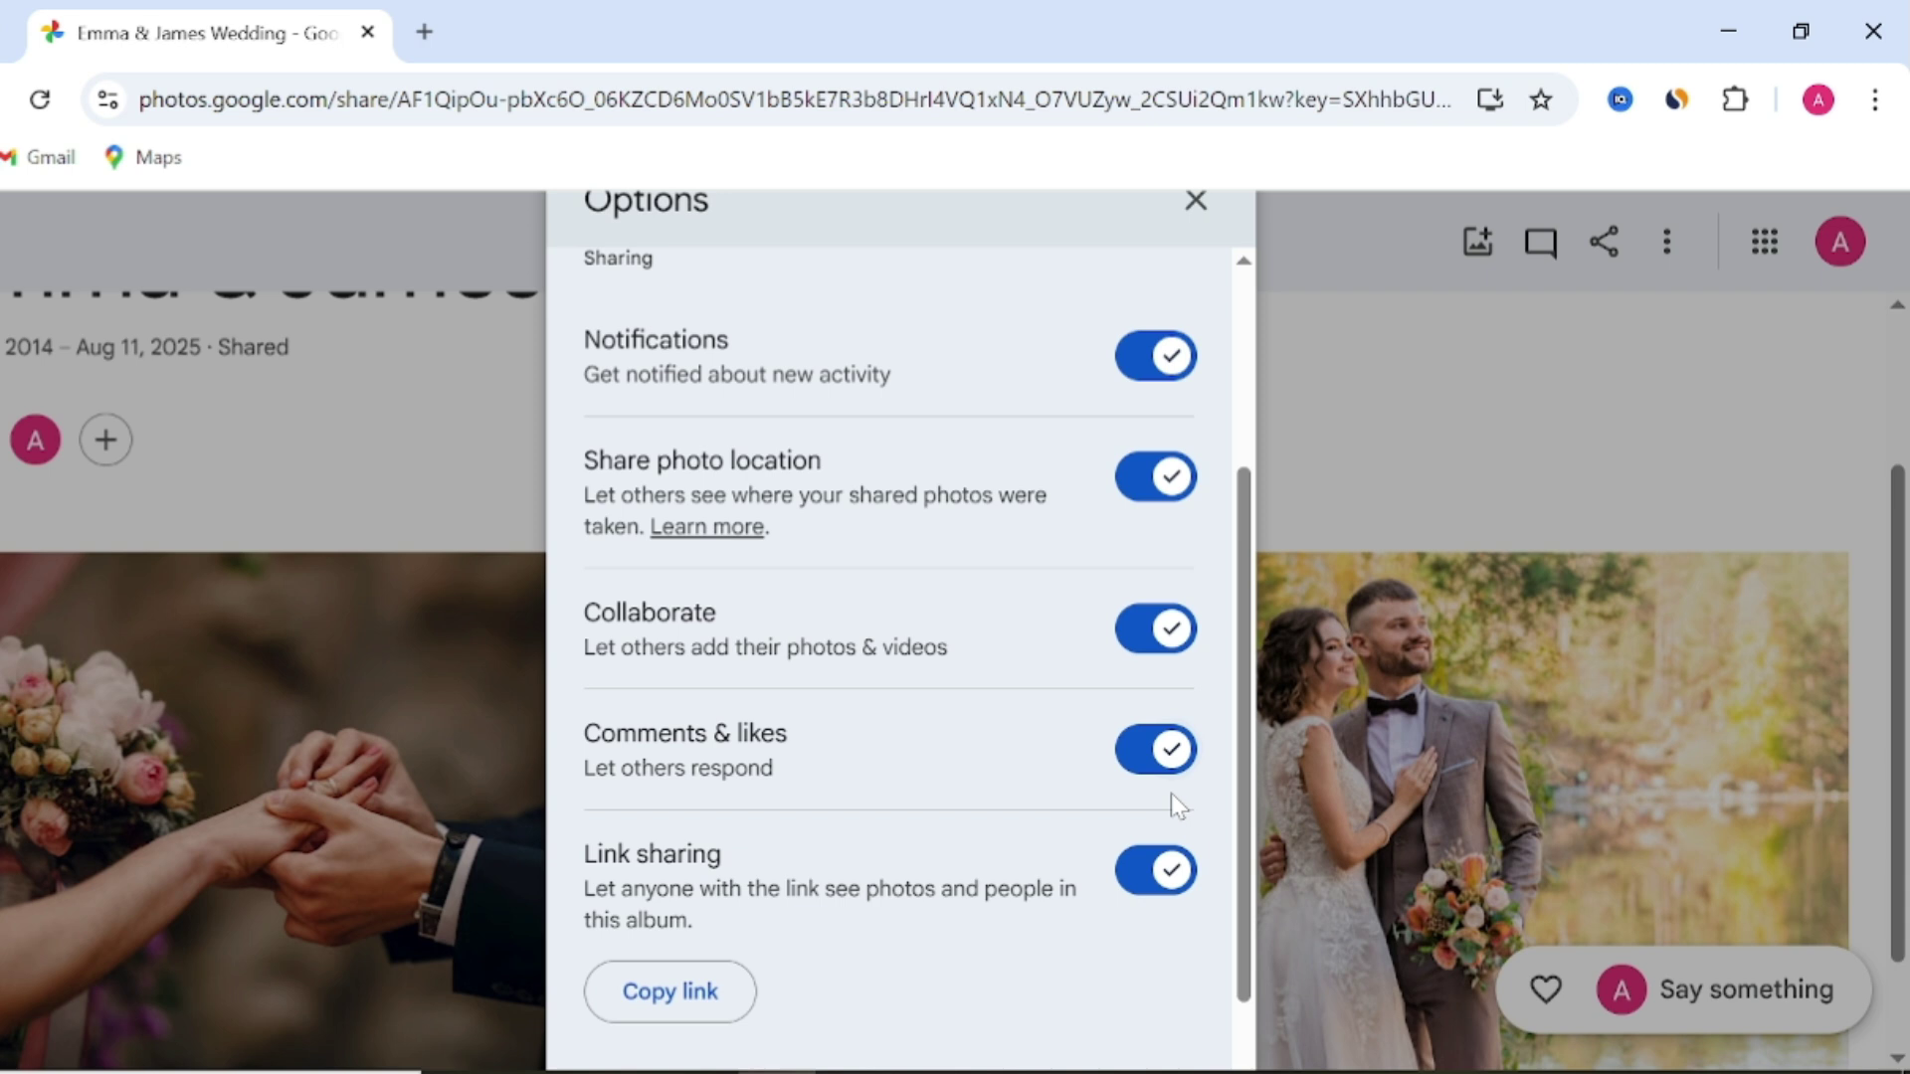
# Make the album private to reset its link, then copy the new share link
pyautogui.click(1159, 883)
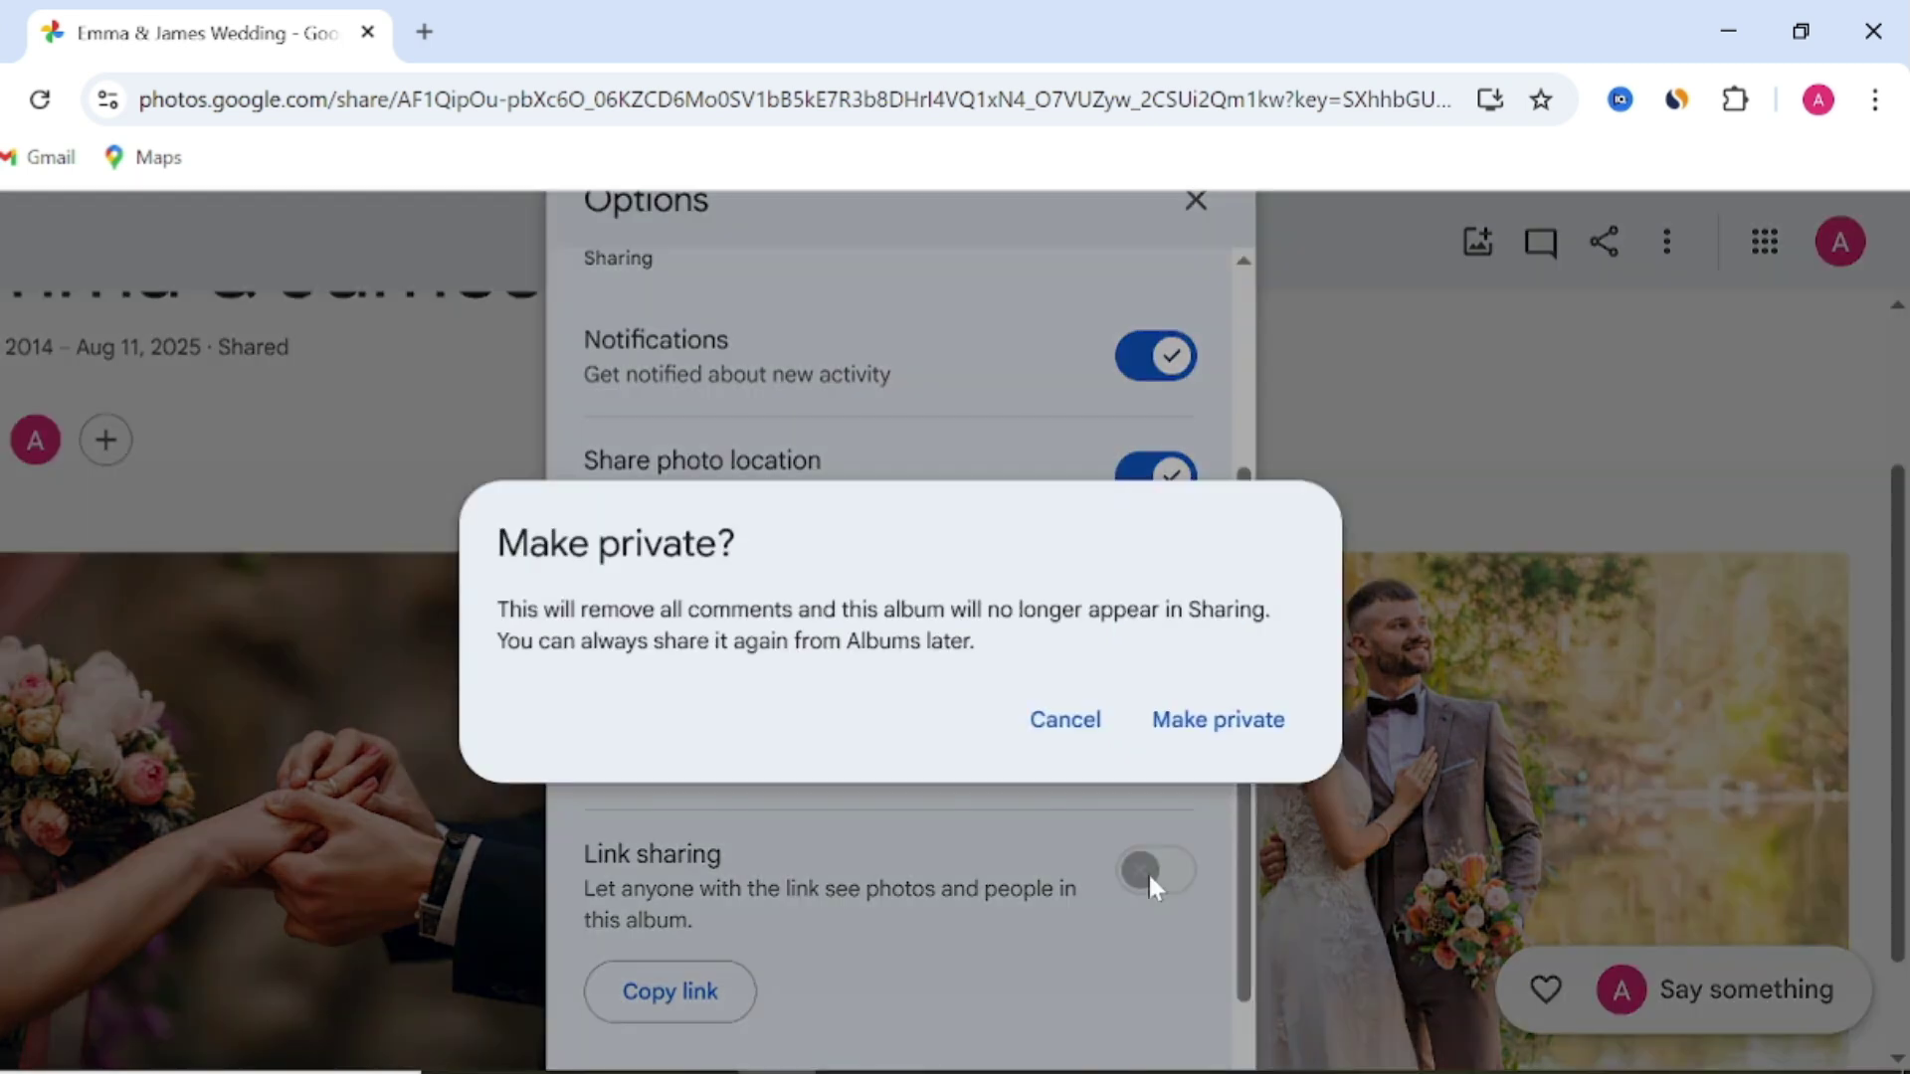
pyautogui.click(1211, 725)
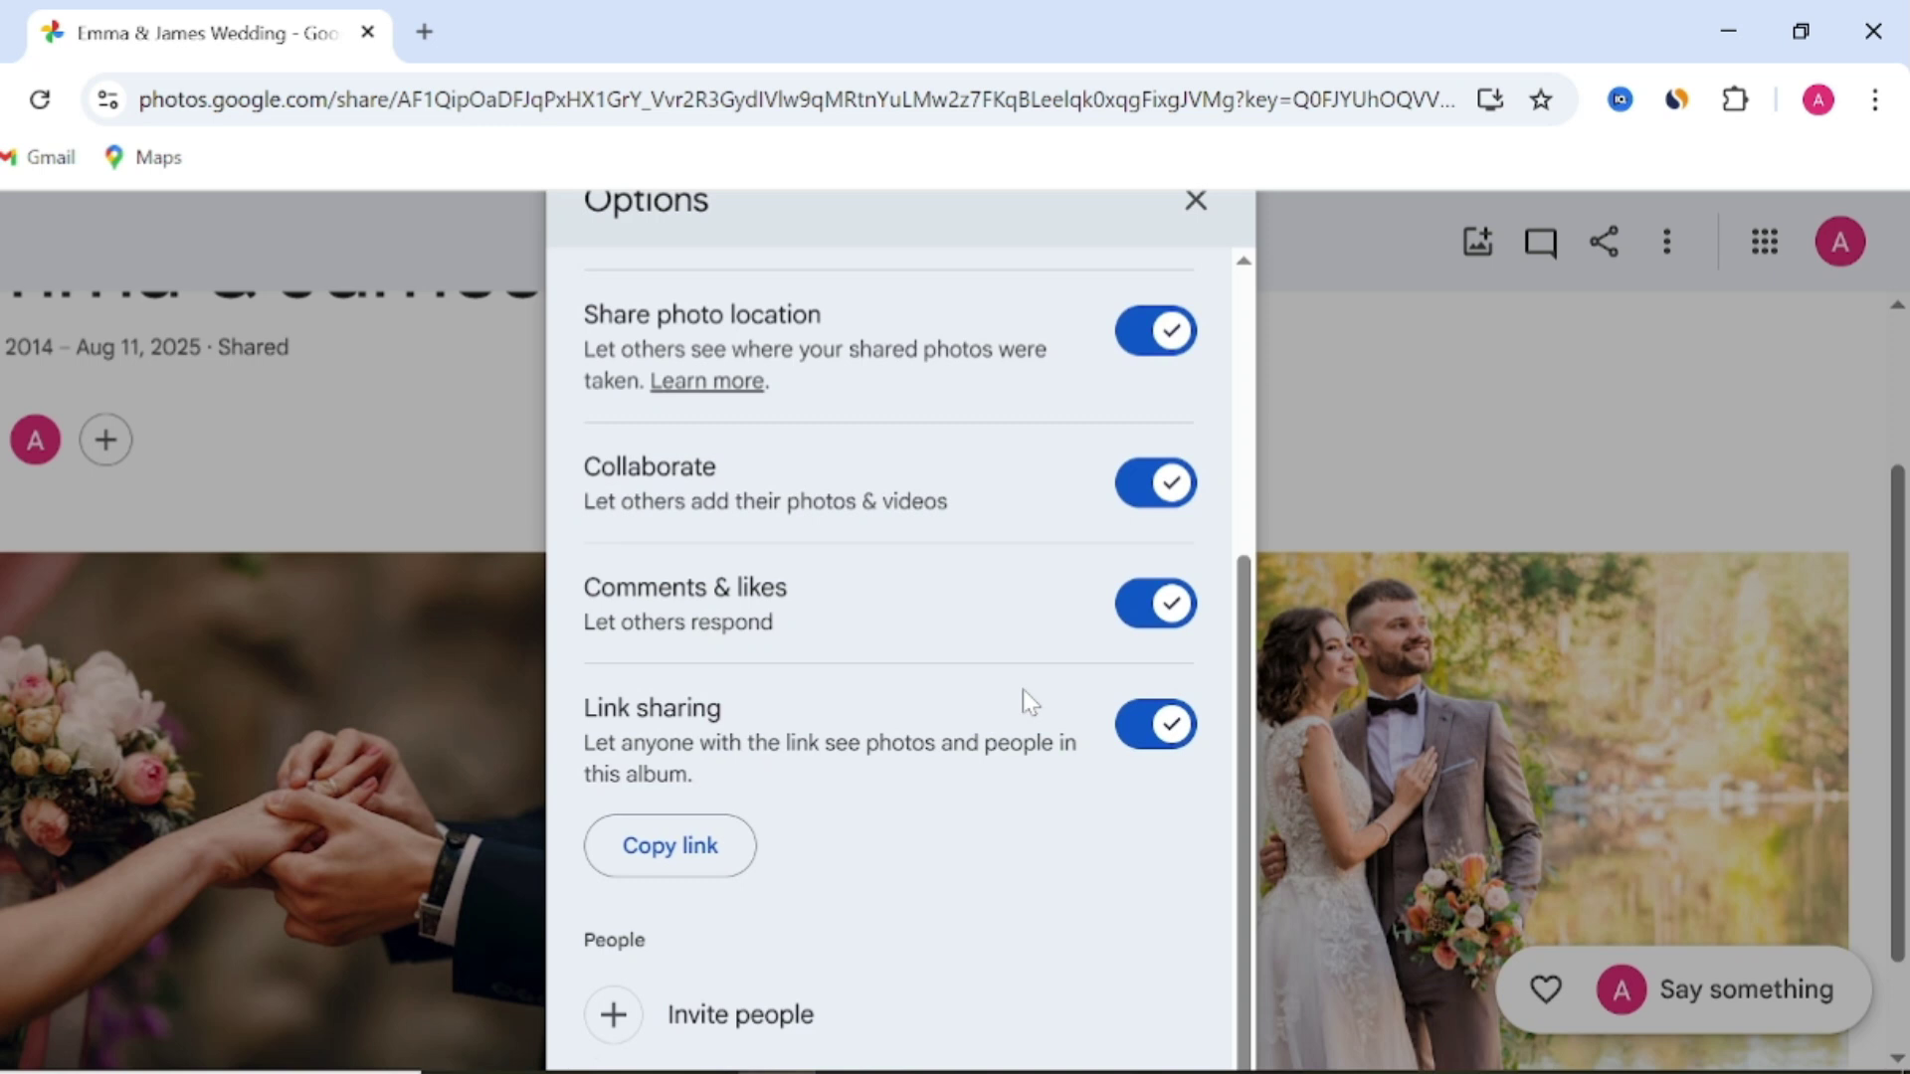
pyautogui.click(674, 844)
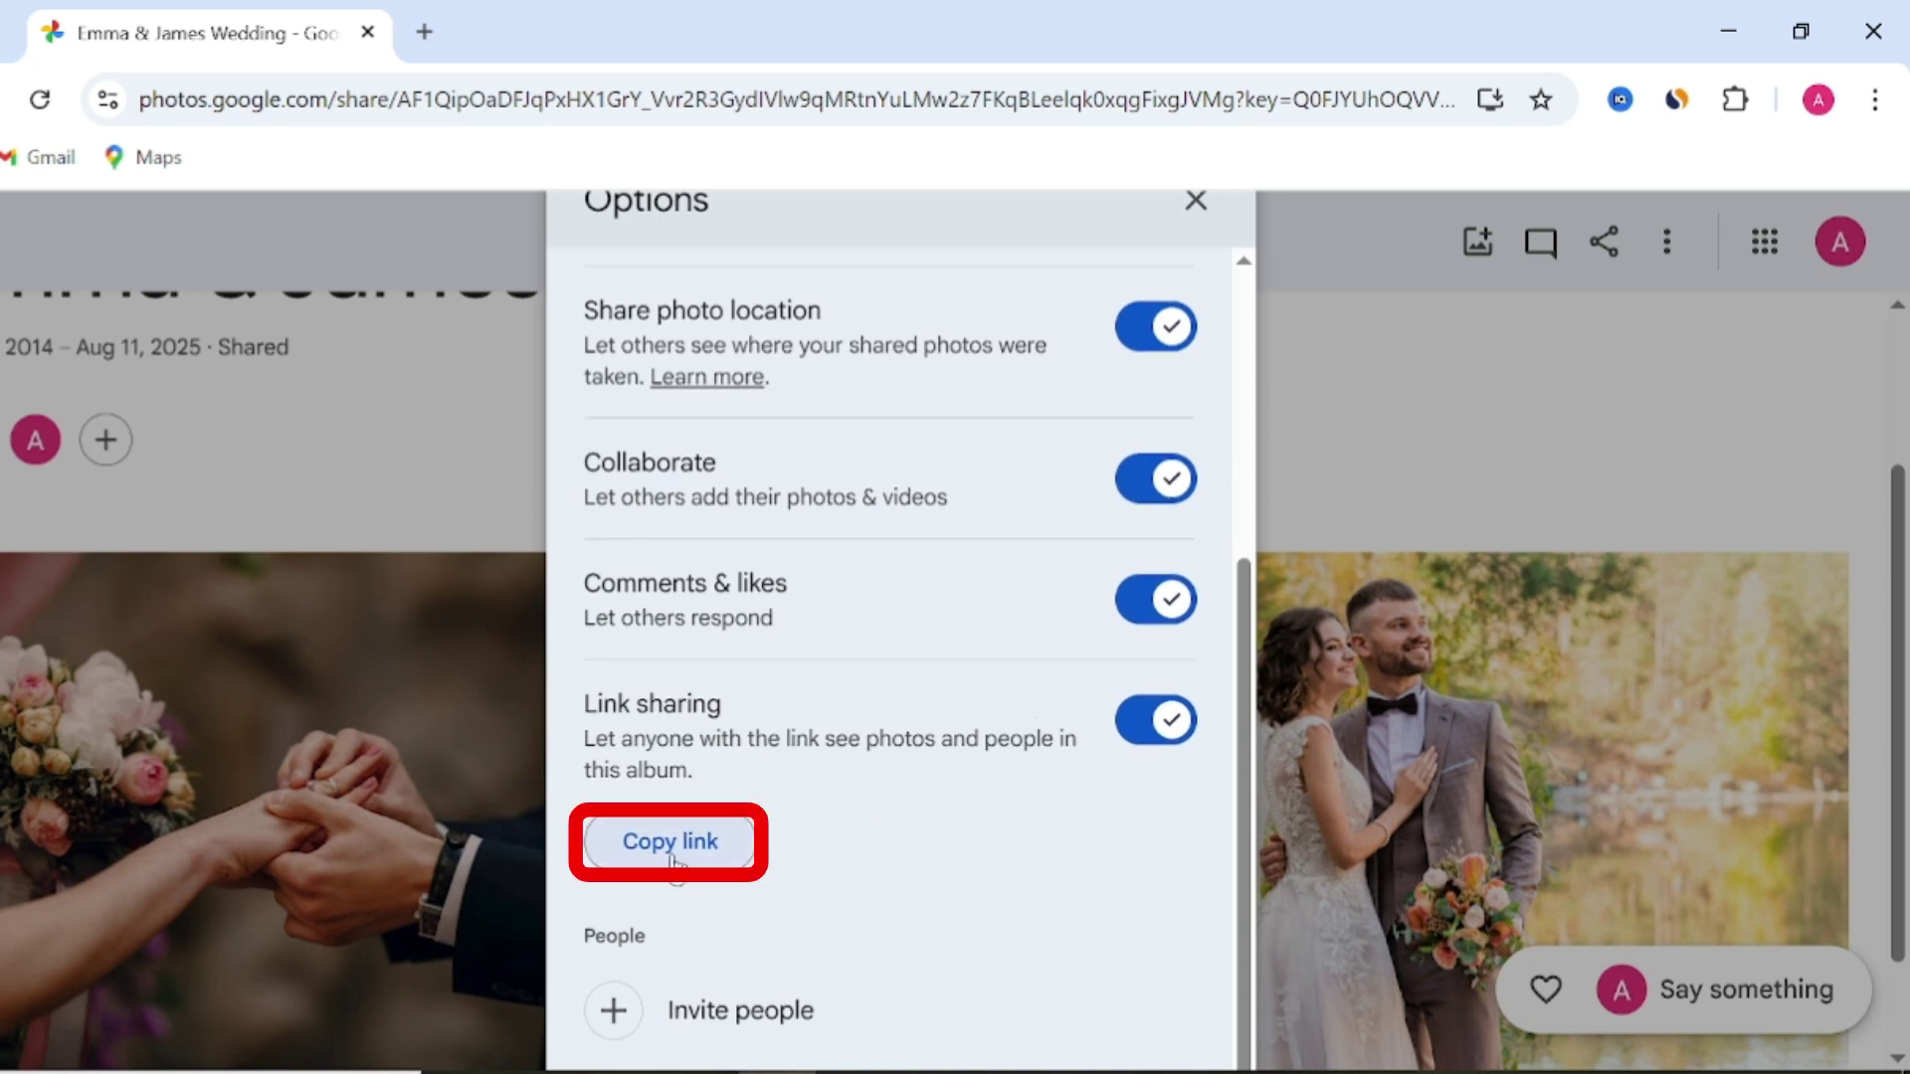
pyautogui.click(1195, 200)
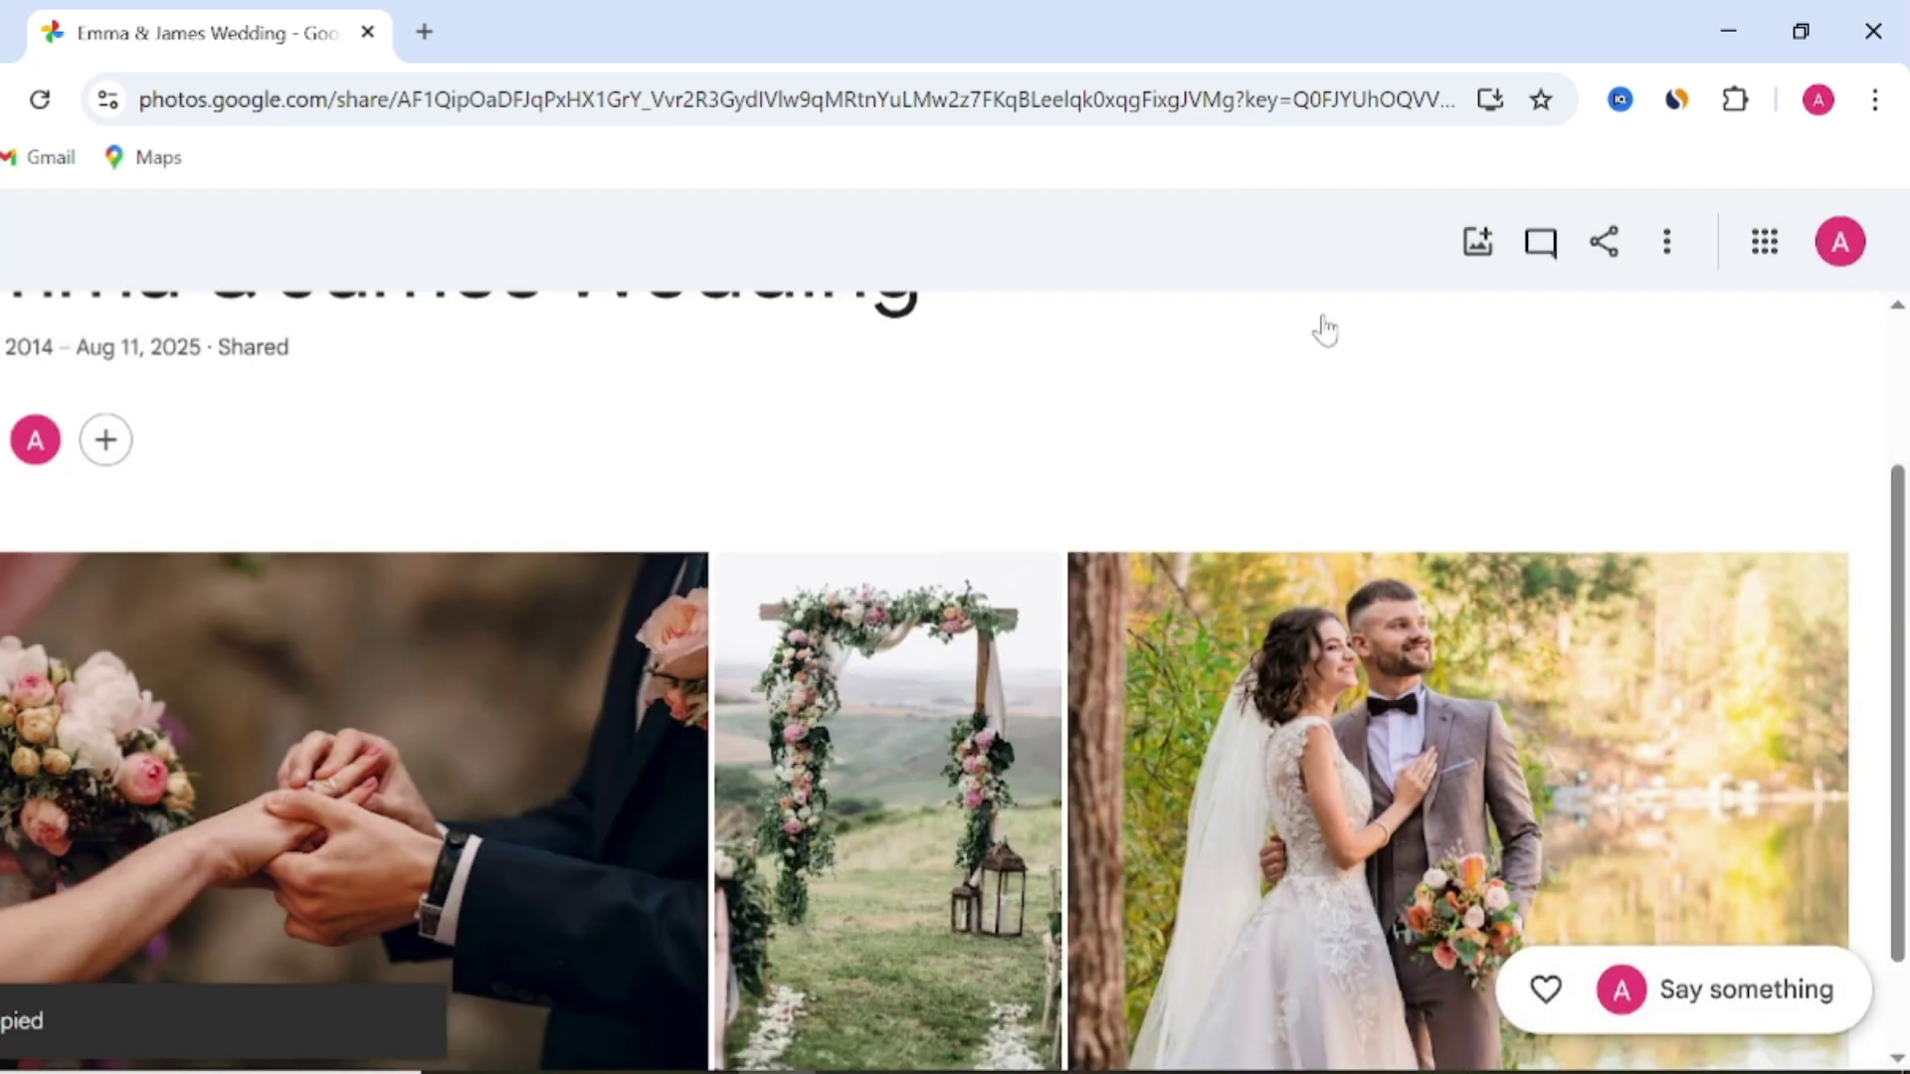
pyautogui.click(1603, 242)
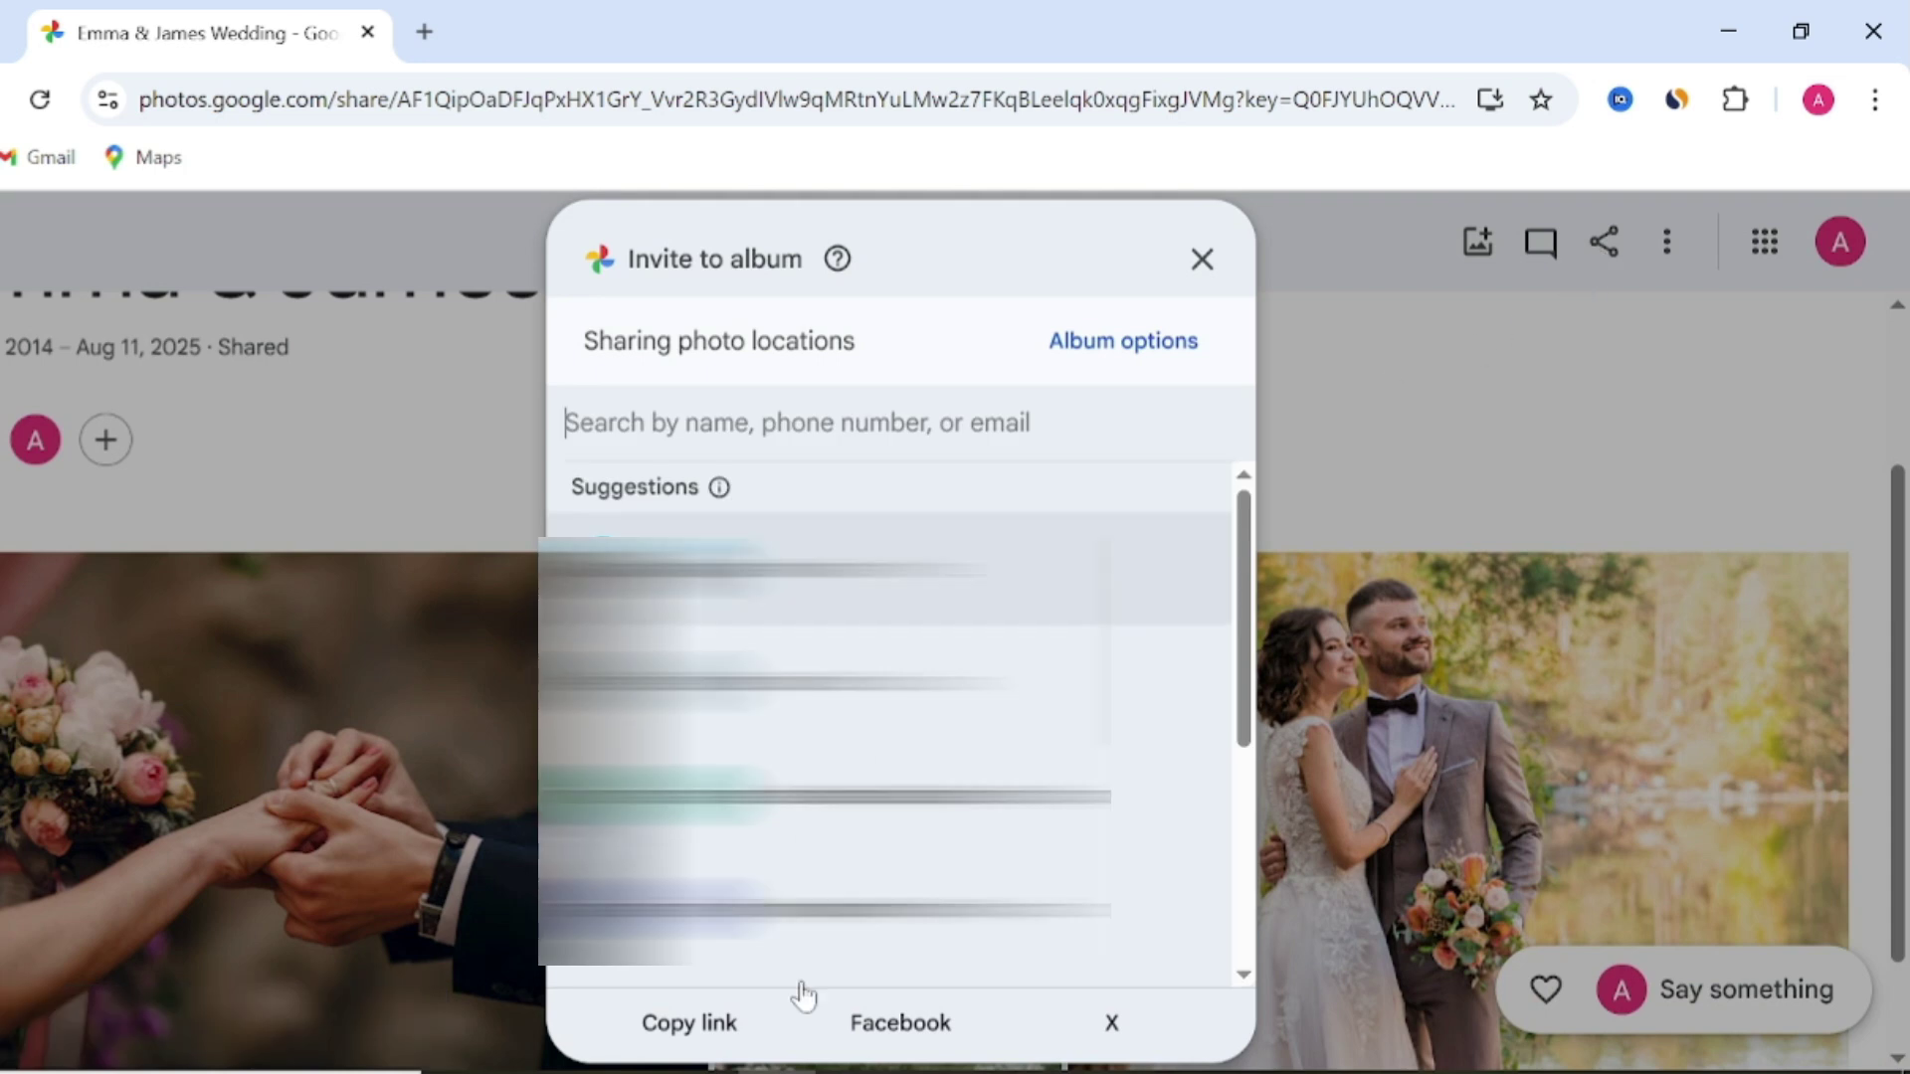
pyautogui.click(689, 1023)
pyautogui.click(1168, 725)
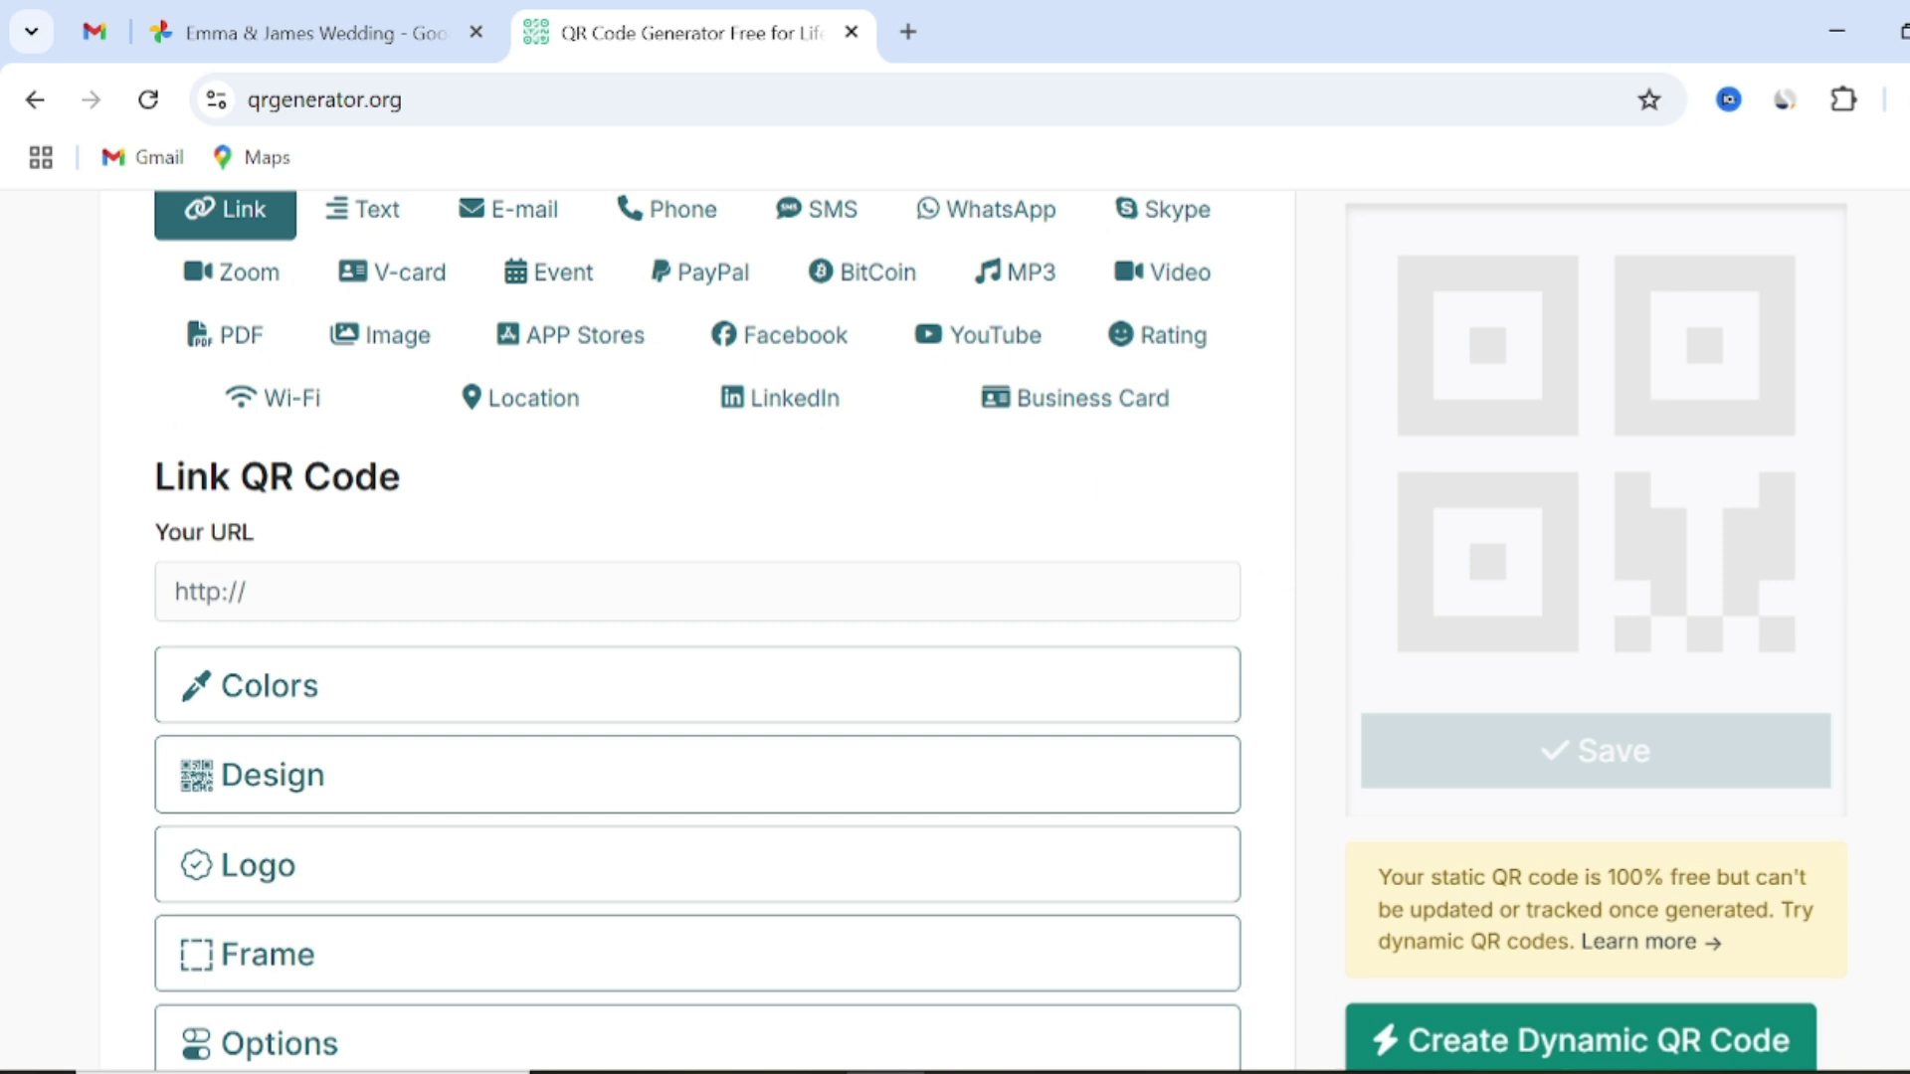
# Paste the album's photos.app.goo.gl share link into the Your URL field
pyautogui.rightClick(895, 591)
pyautogui.click(990, 711)
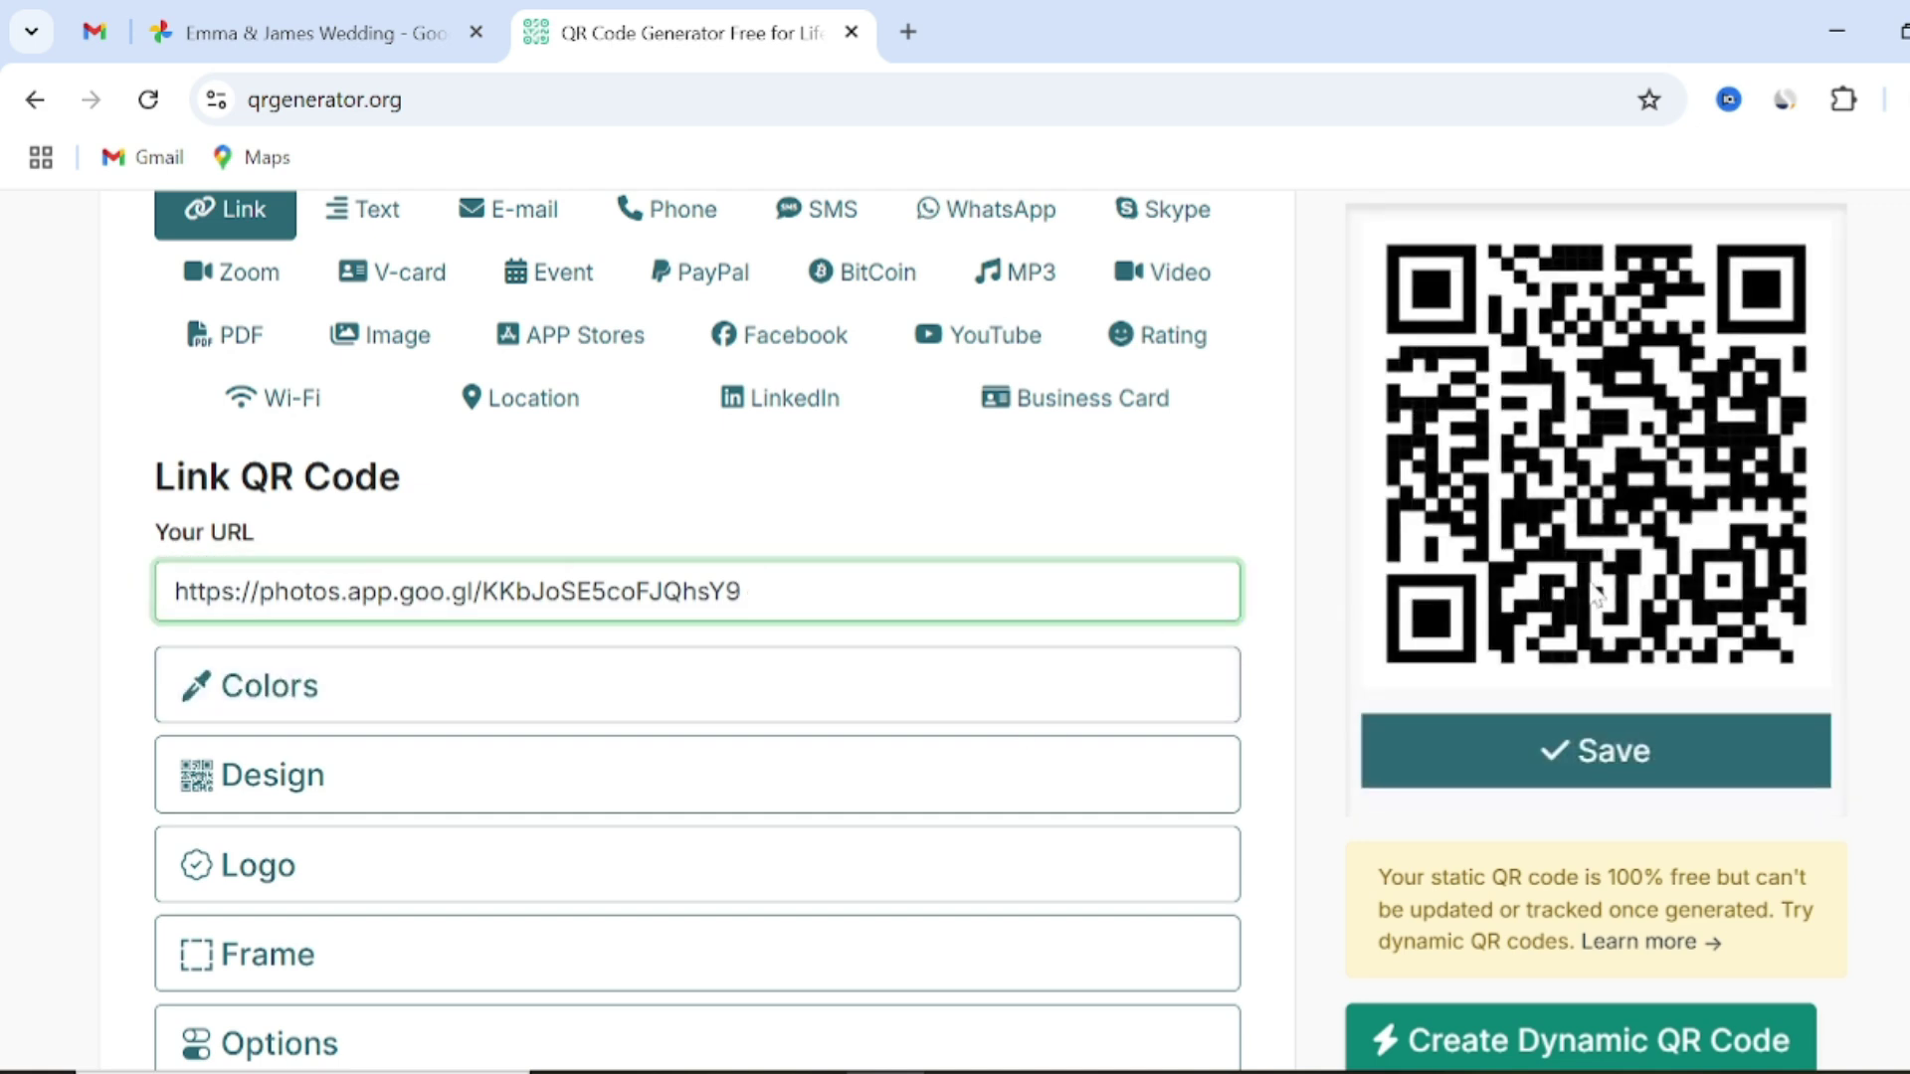
pyautogui.scroll(-2, 1236, 475)
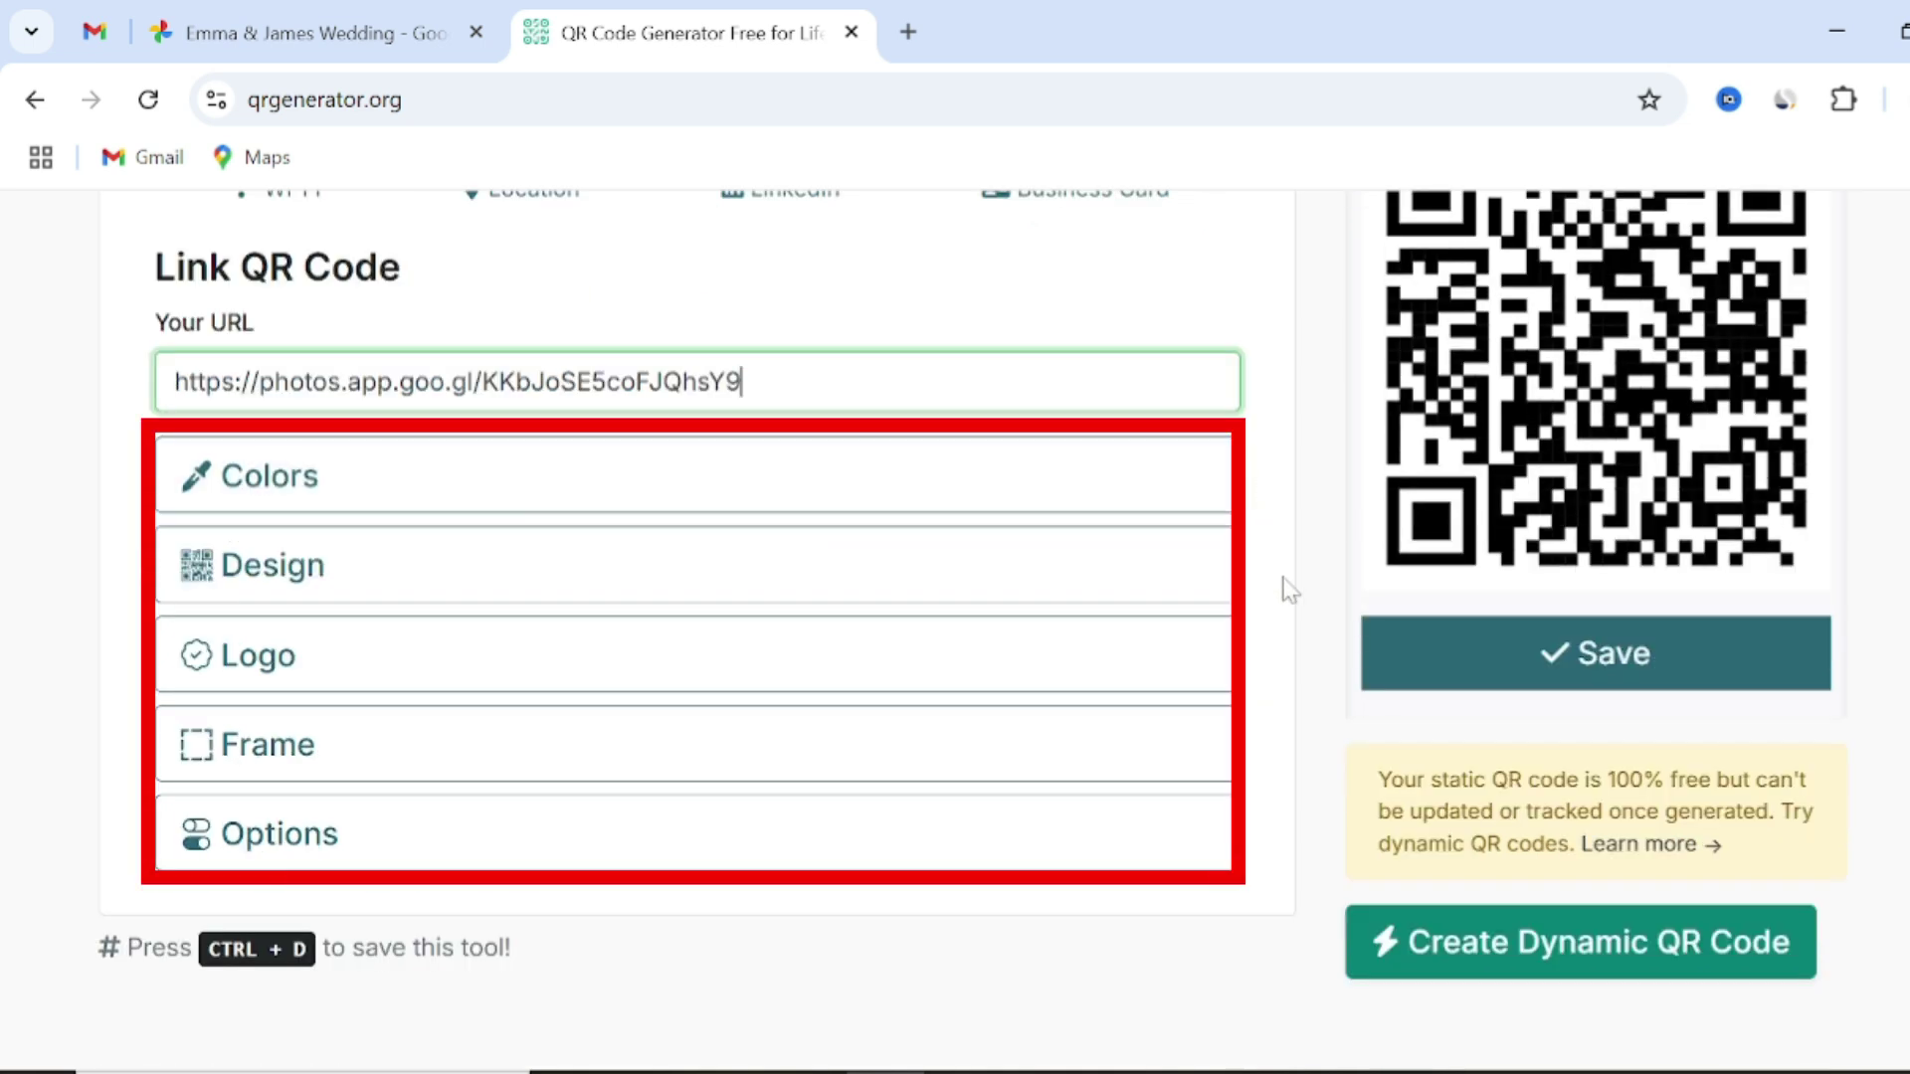
# Add the first square frame and change its SCAN ME label to 'Emma & james'
pyautogui.click(1099, 745)
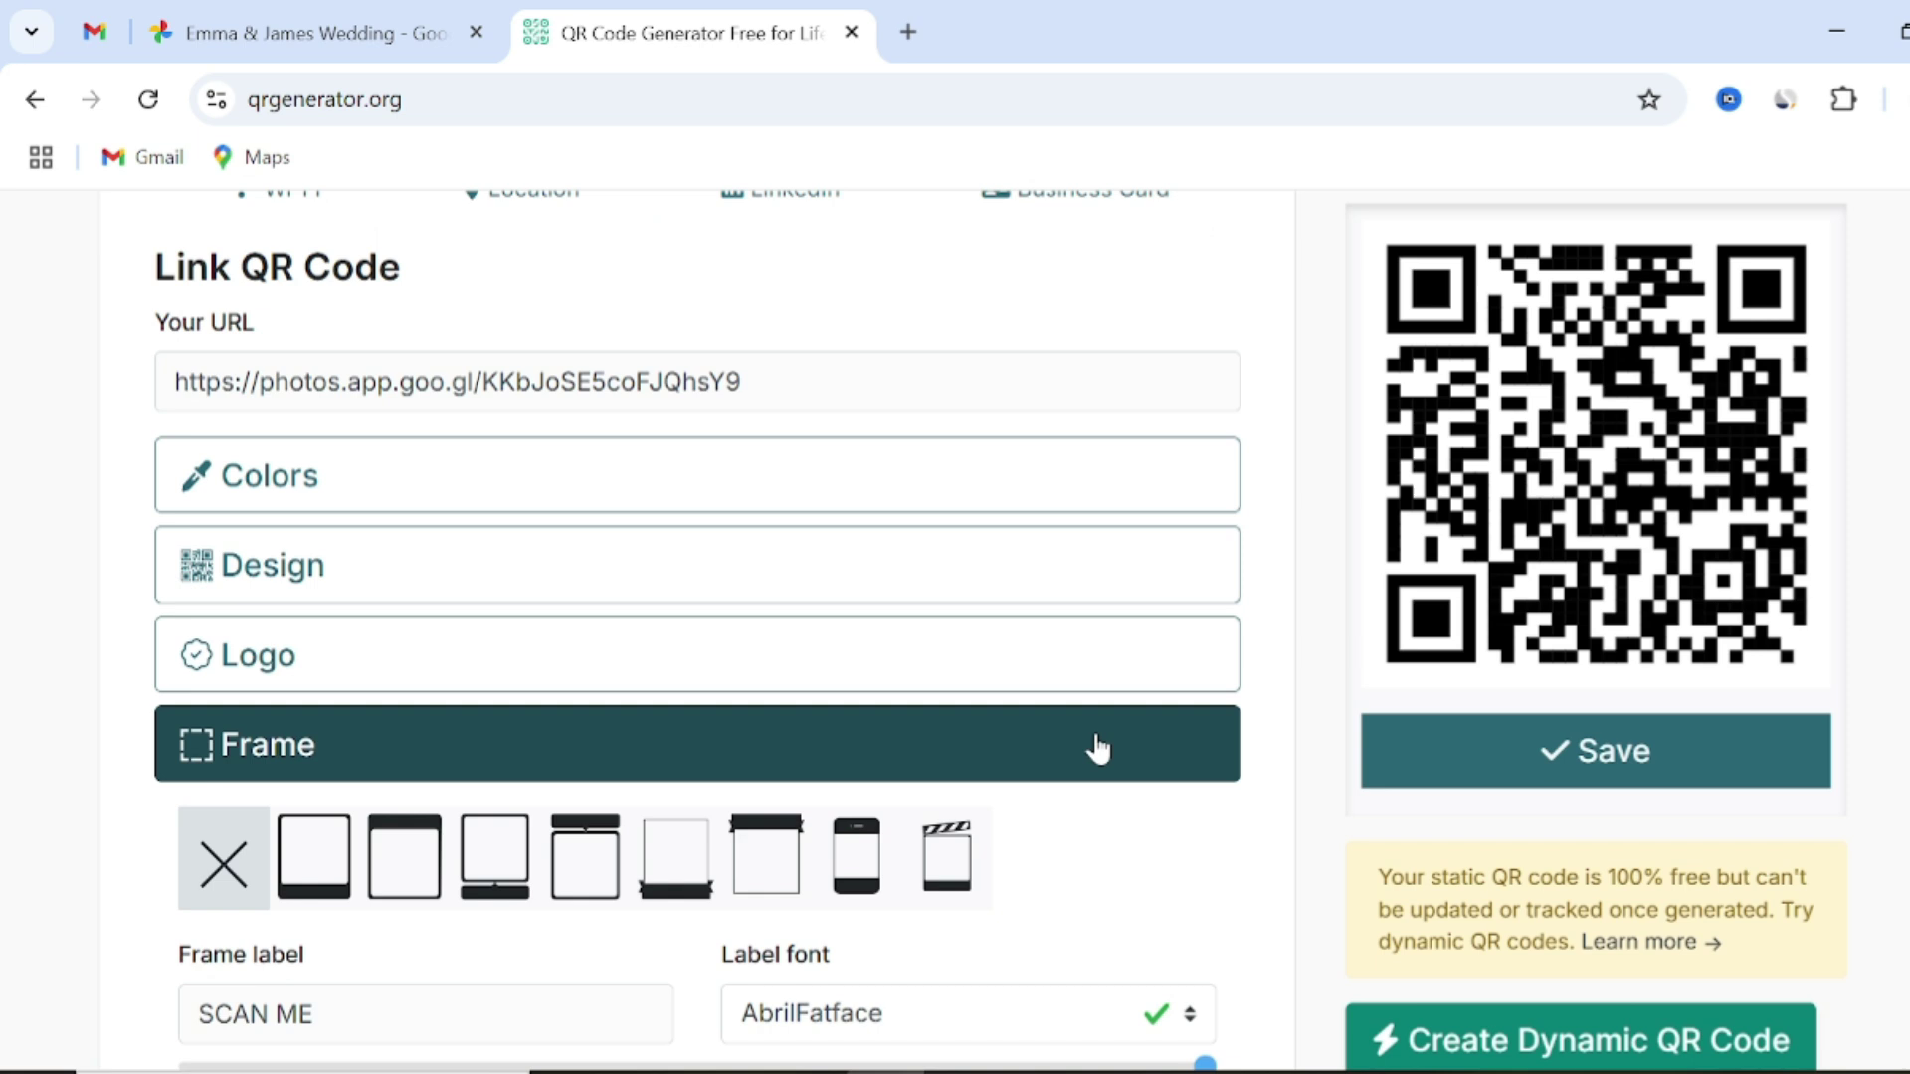
pyautogui.click(314, 858)
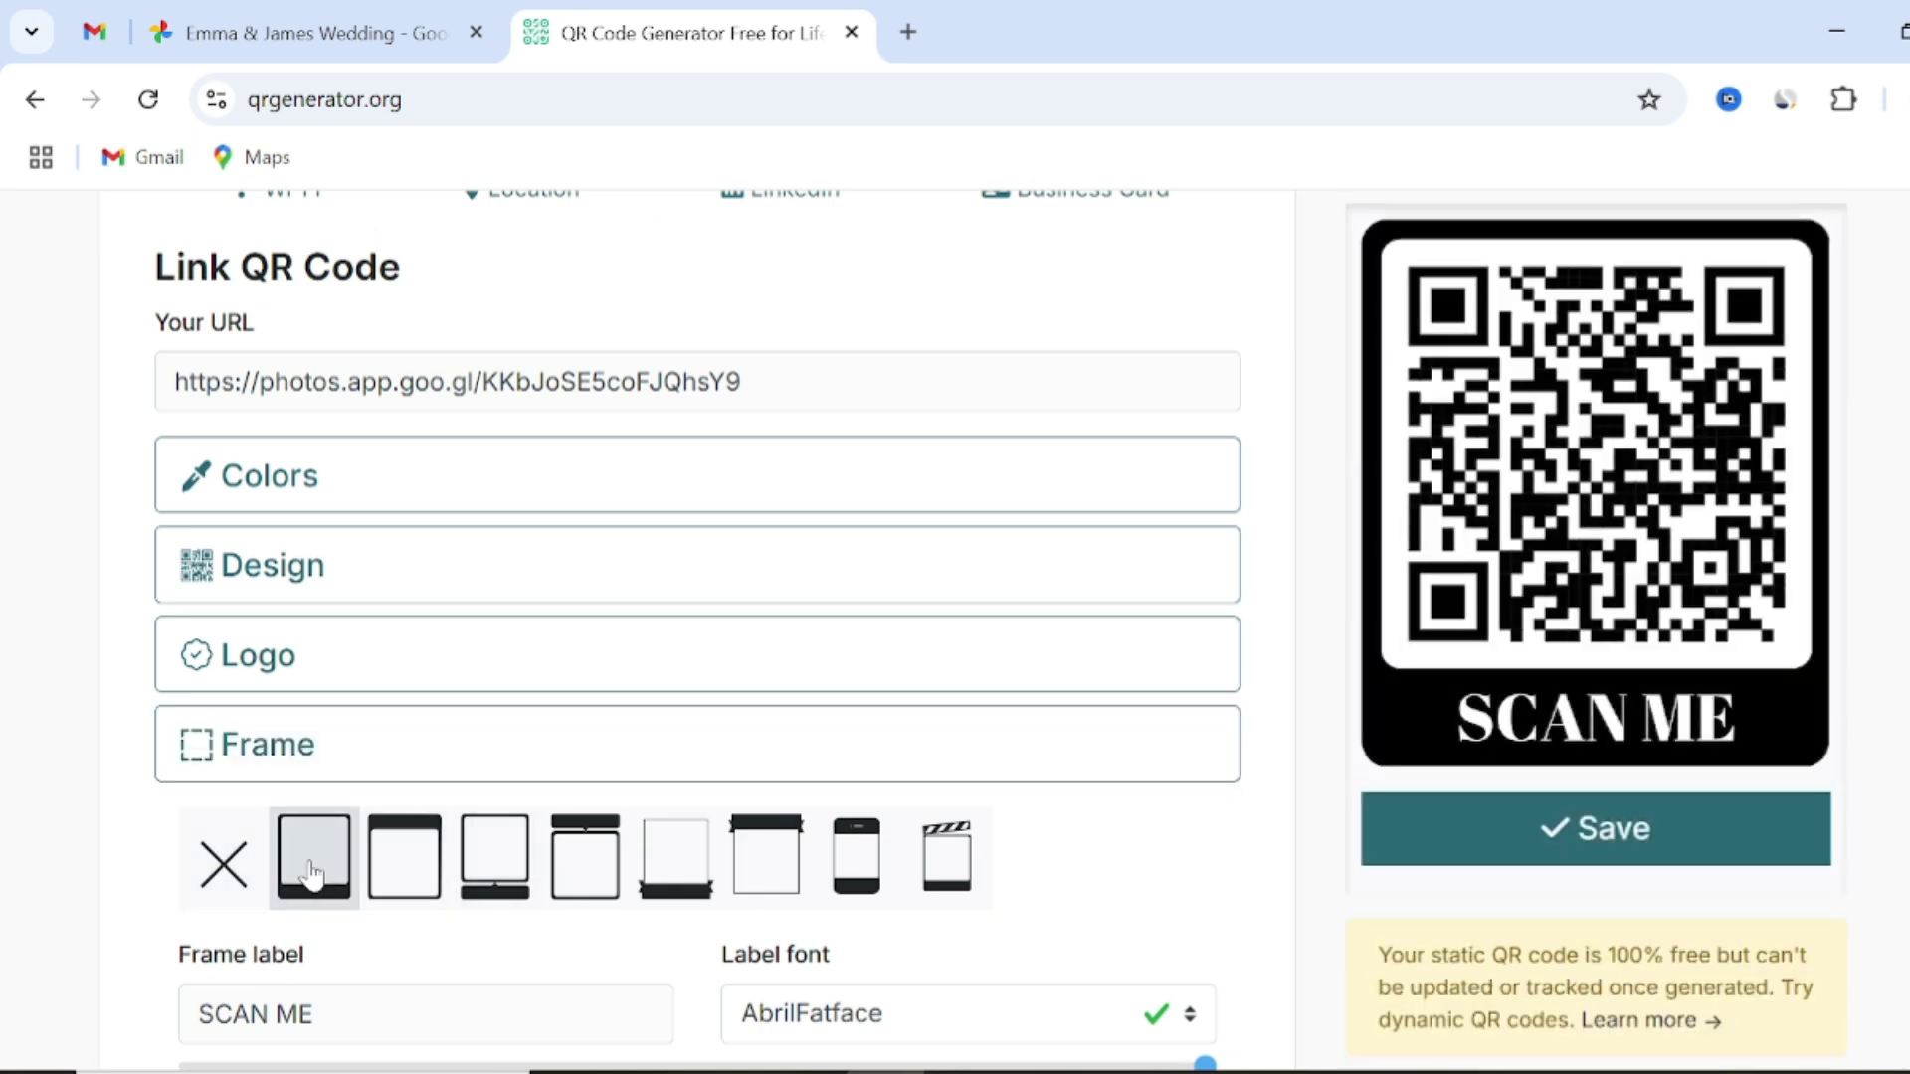
pyautogui.moveTo(321, 1015); pyautogui.dragTo(164, 1029)
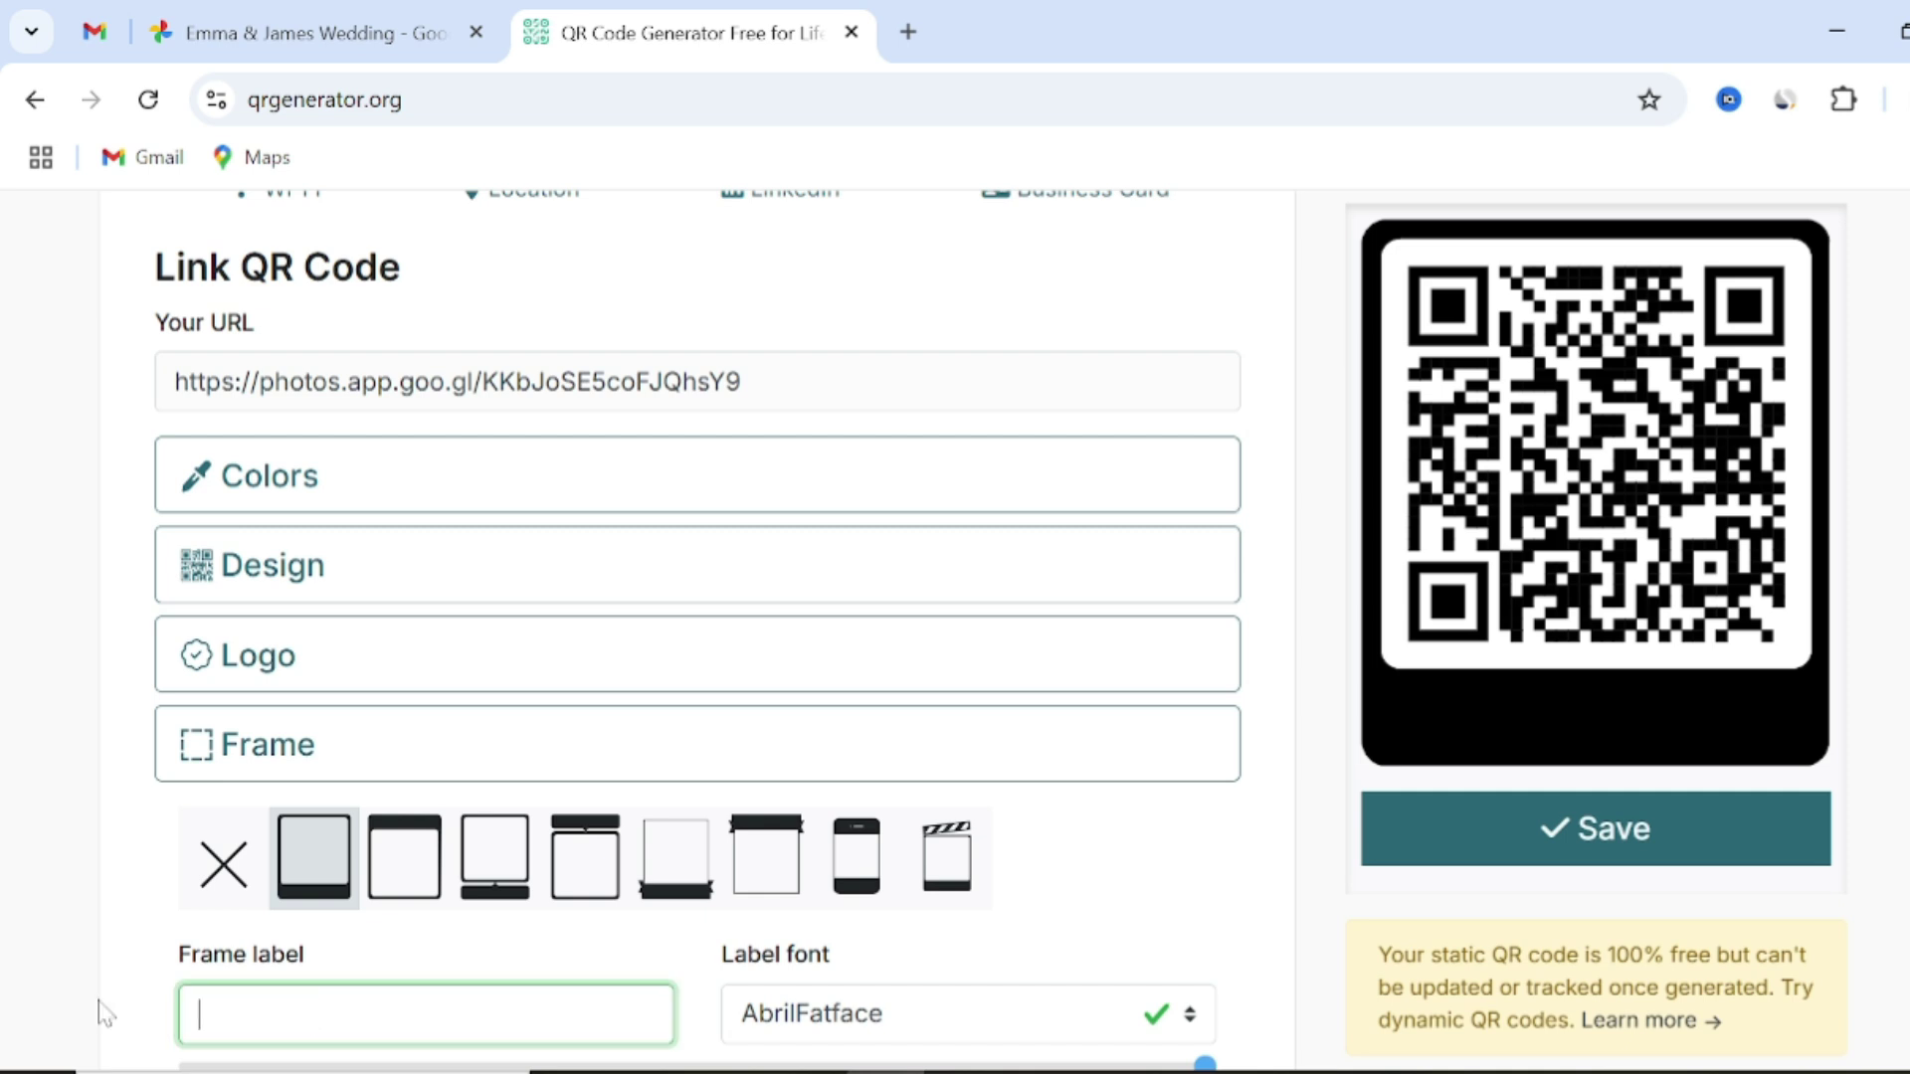
pyautogui.write('Emma ')
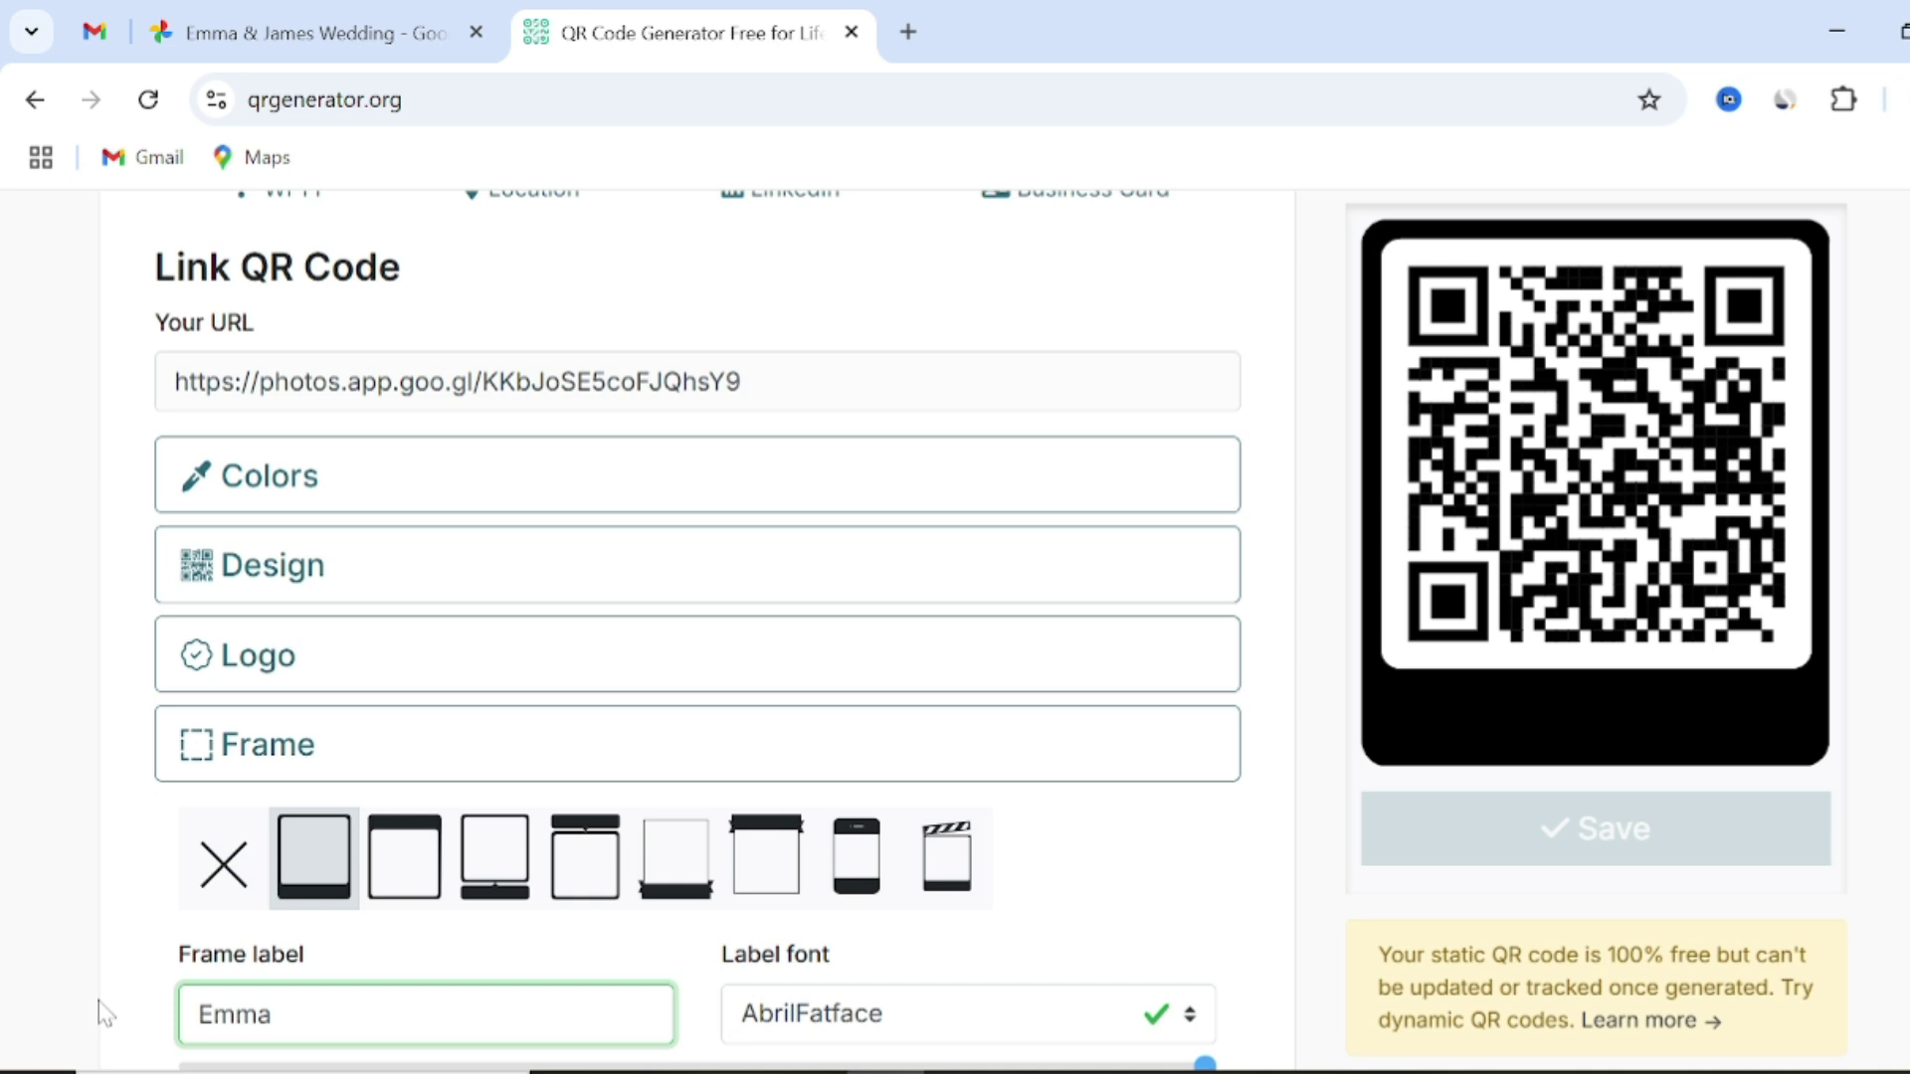
pyautogui.write('& ja')
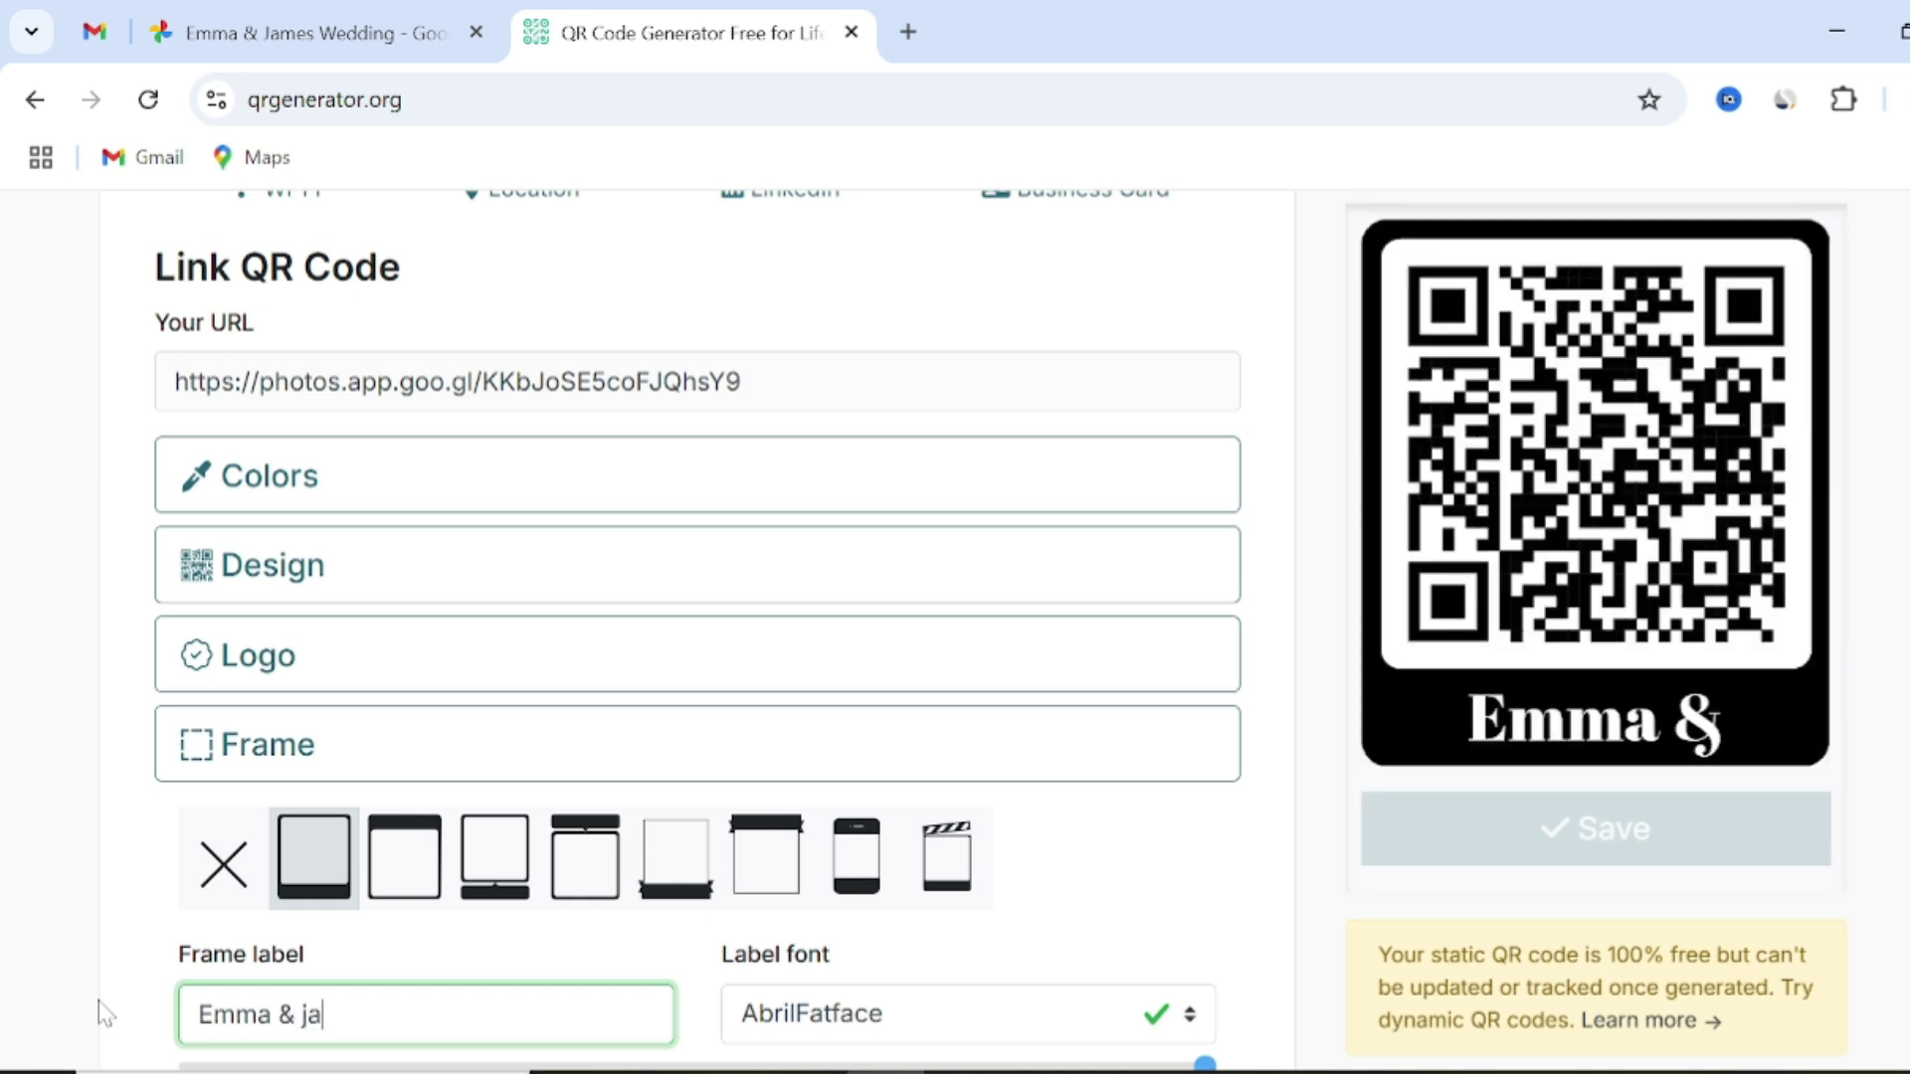
pyautogui.write('mes')
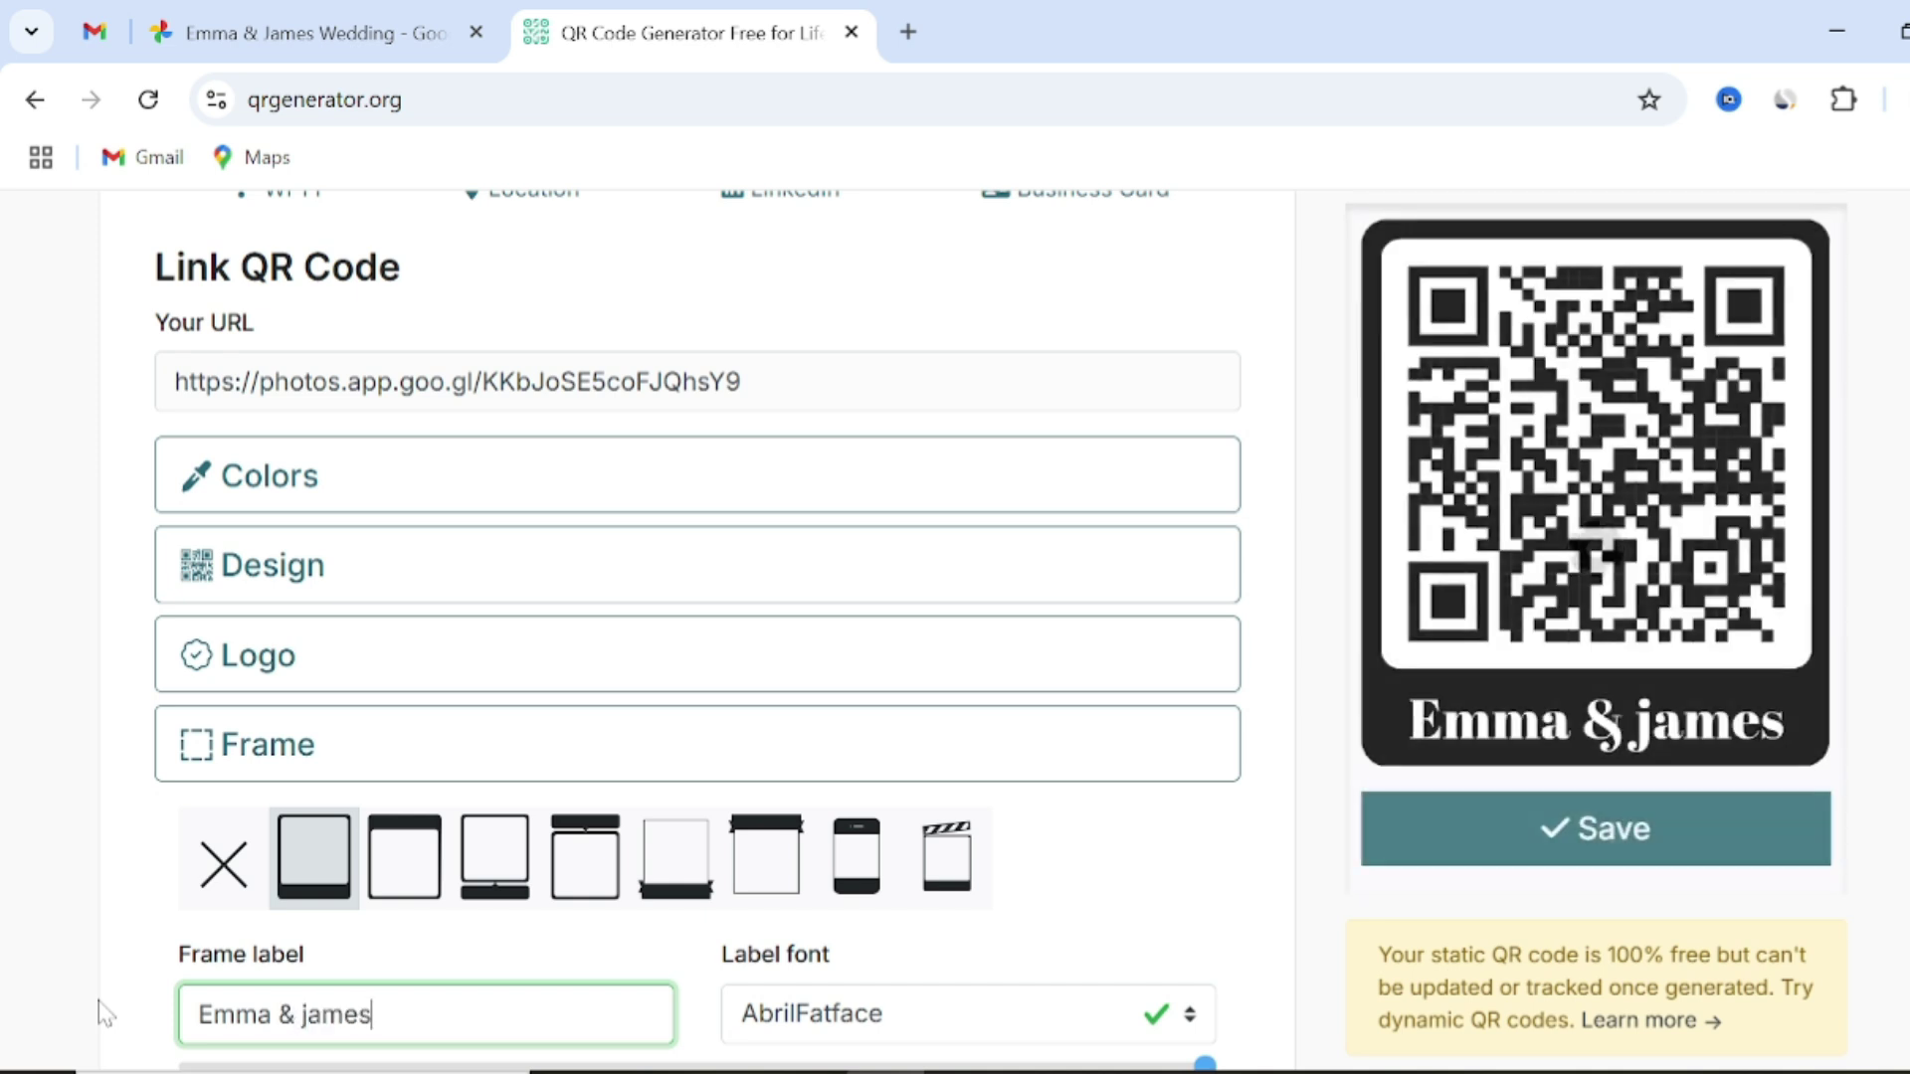
pyautogui.scroll(-2, 1152, 879)
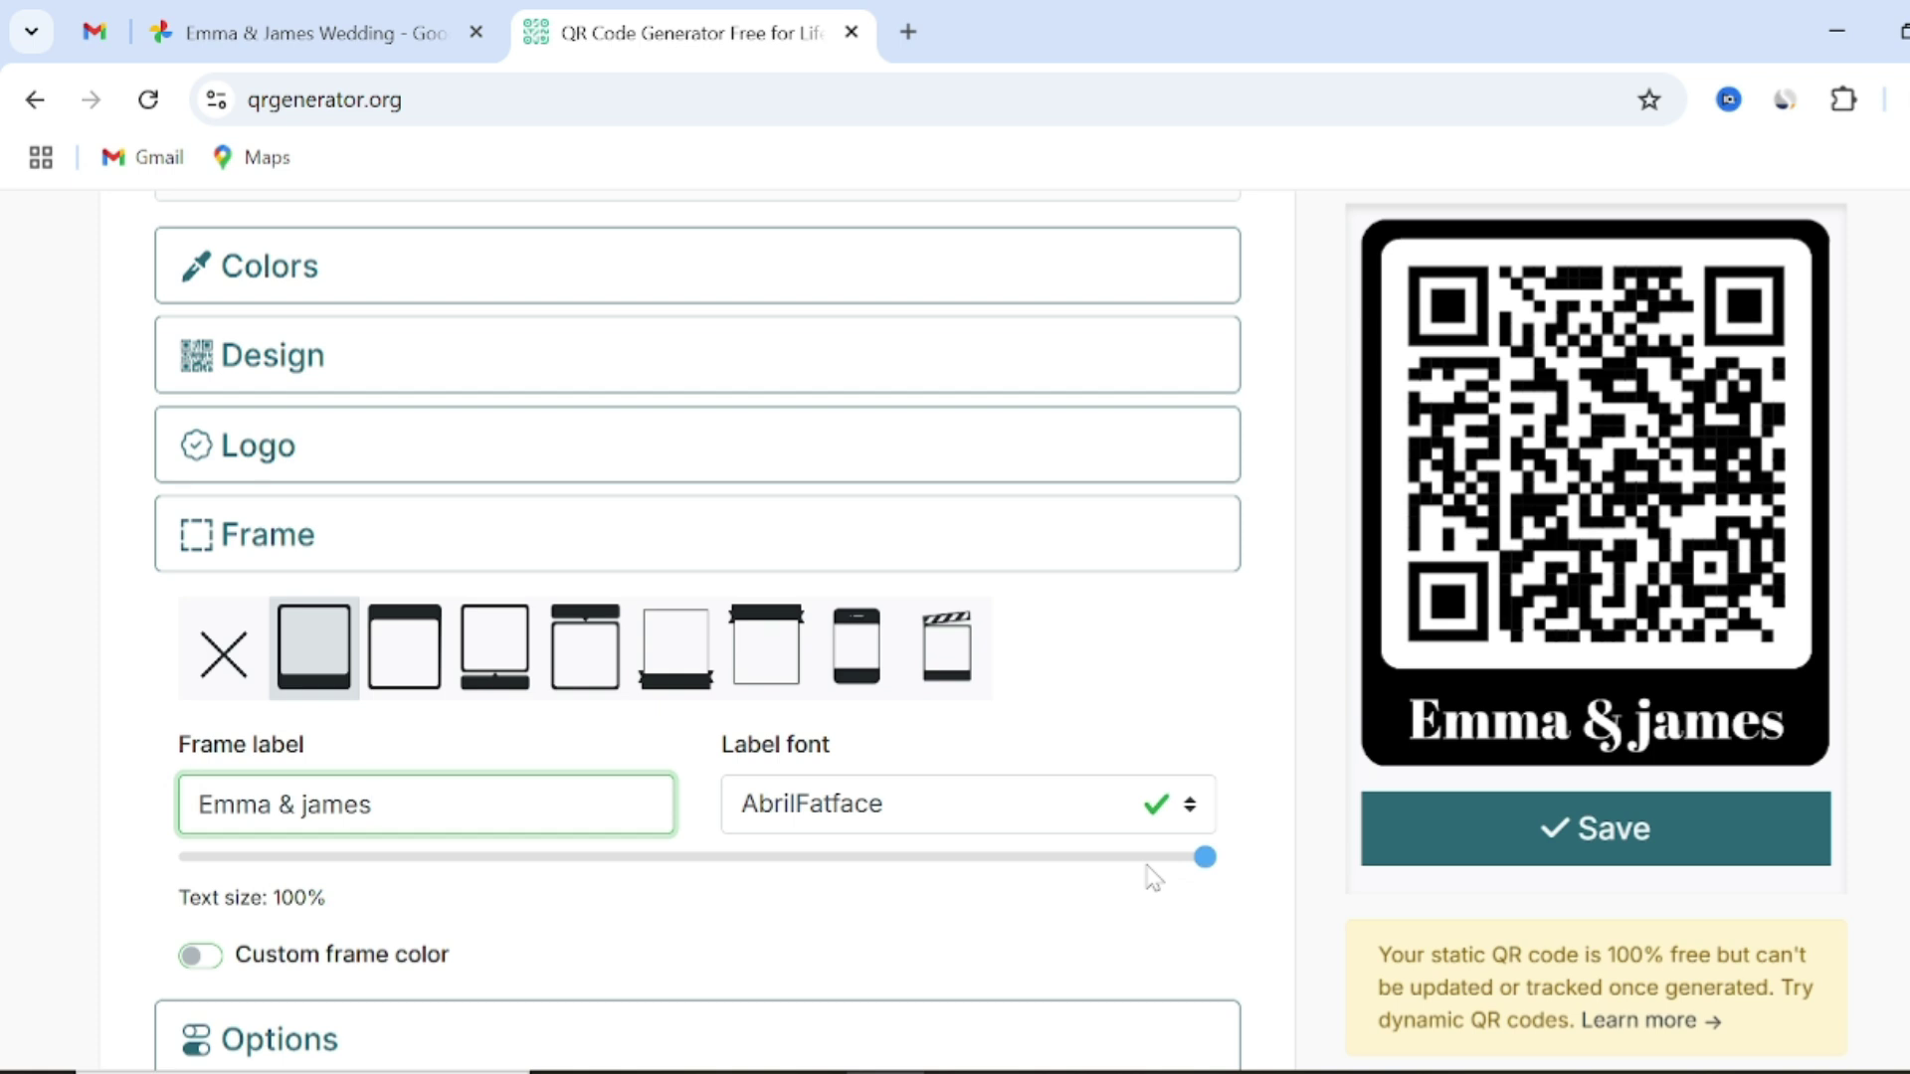
pyautogui.click(1193, 807)
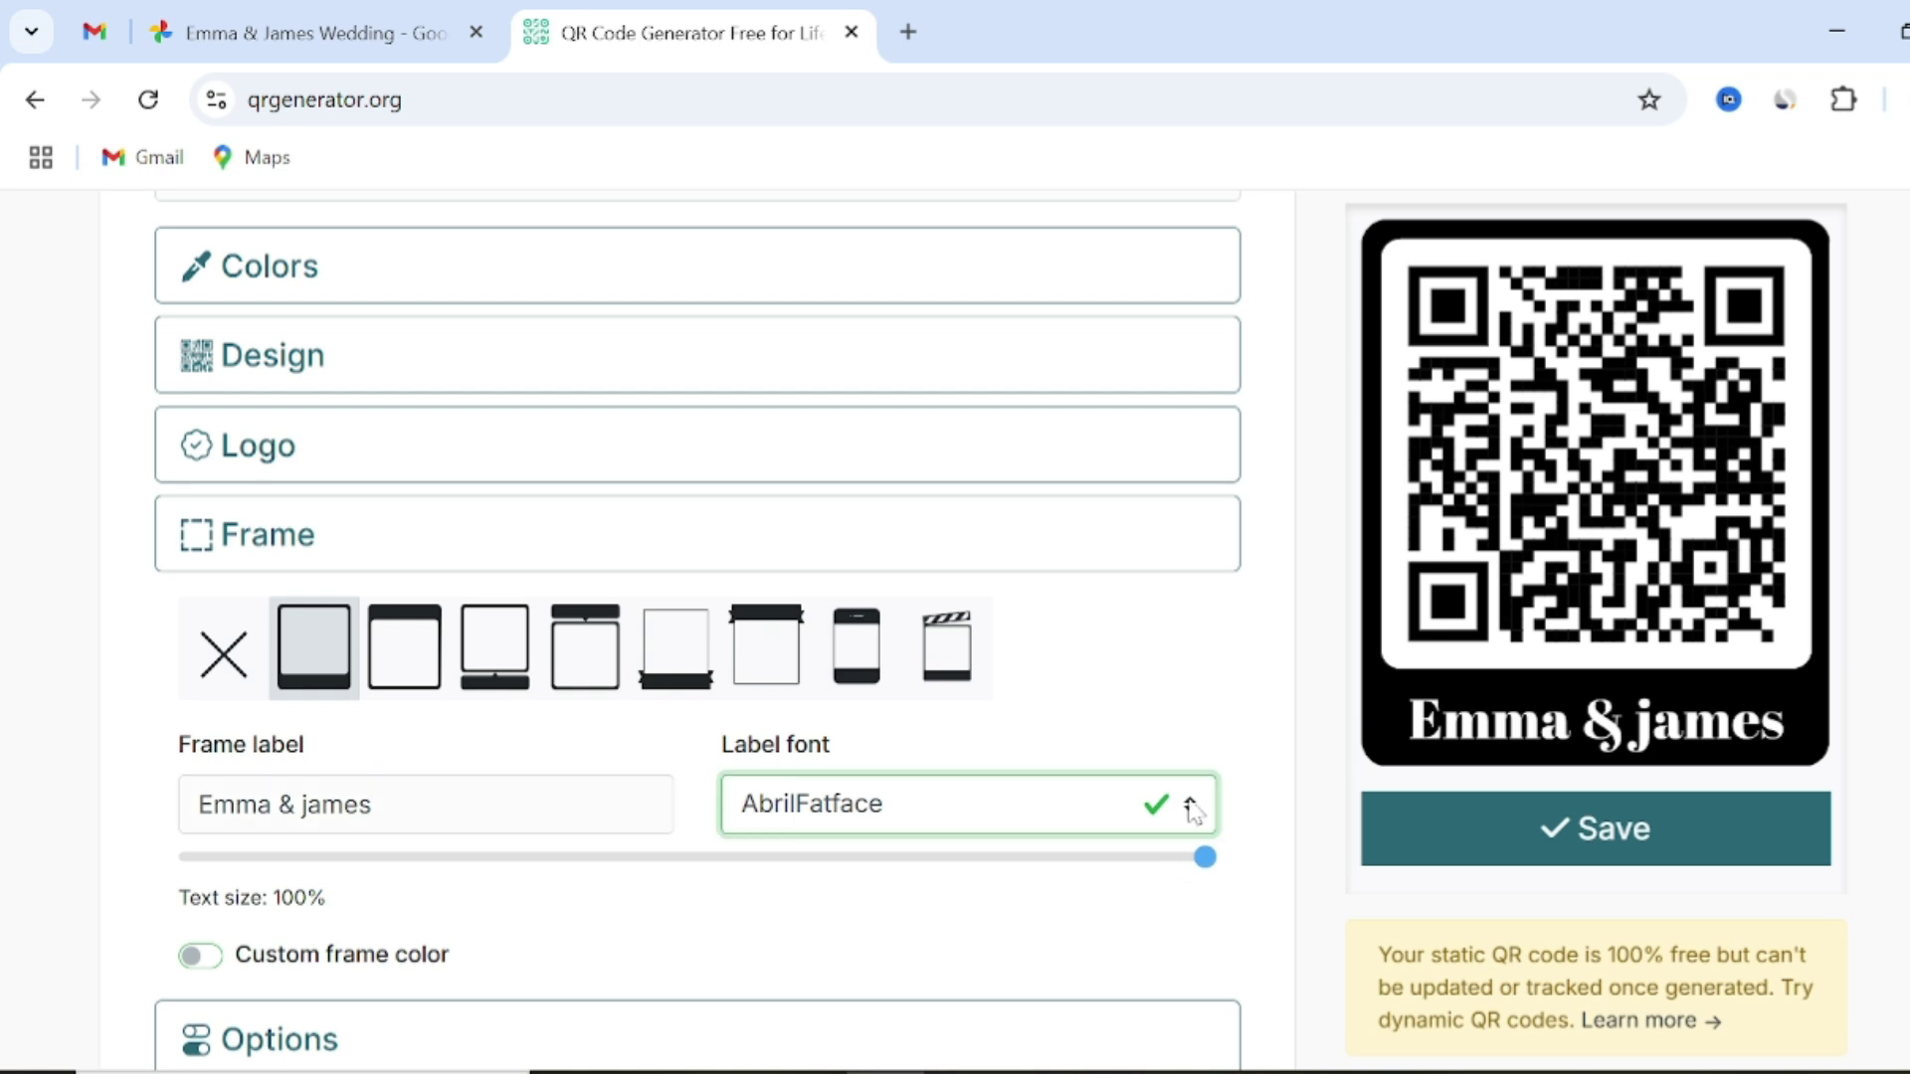
# Save the framed QR code and download it as a 222 KB PNG
pyautogui.click(1492, 831)
pyautogui.scroll(1, 1506, 848)
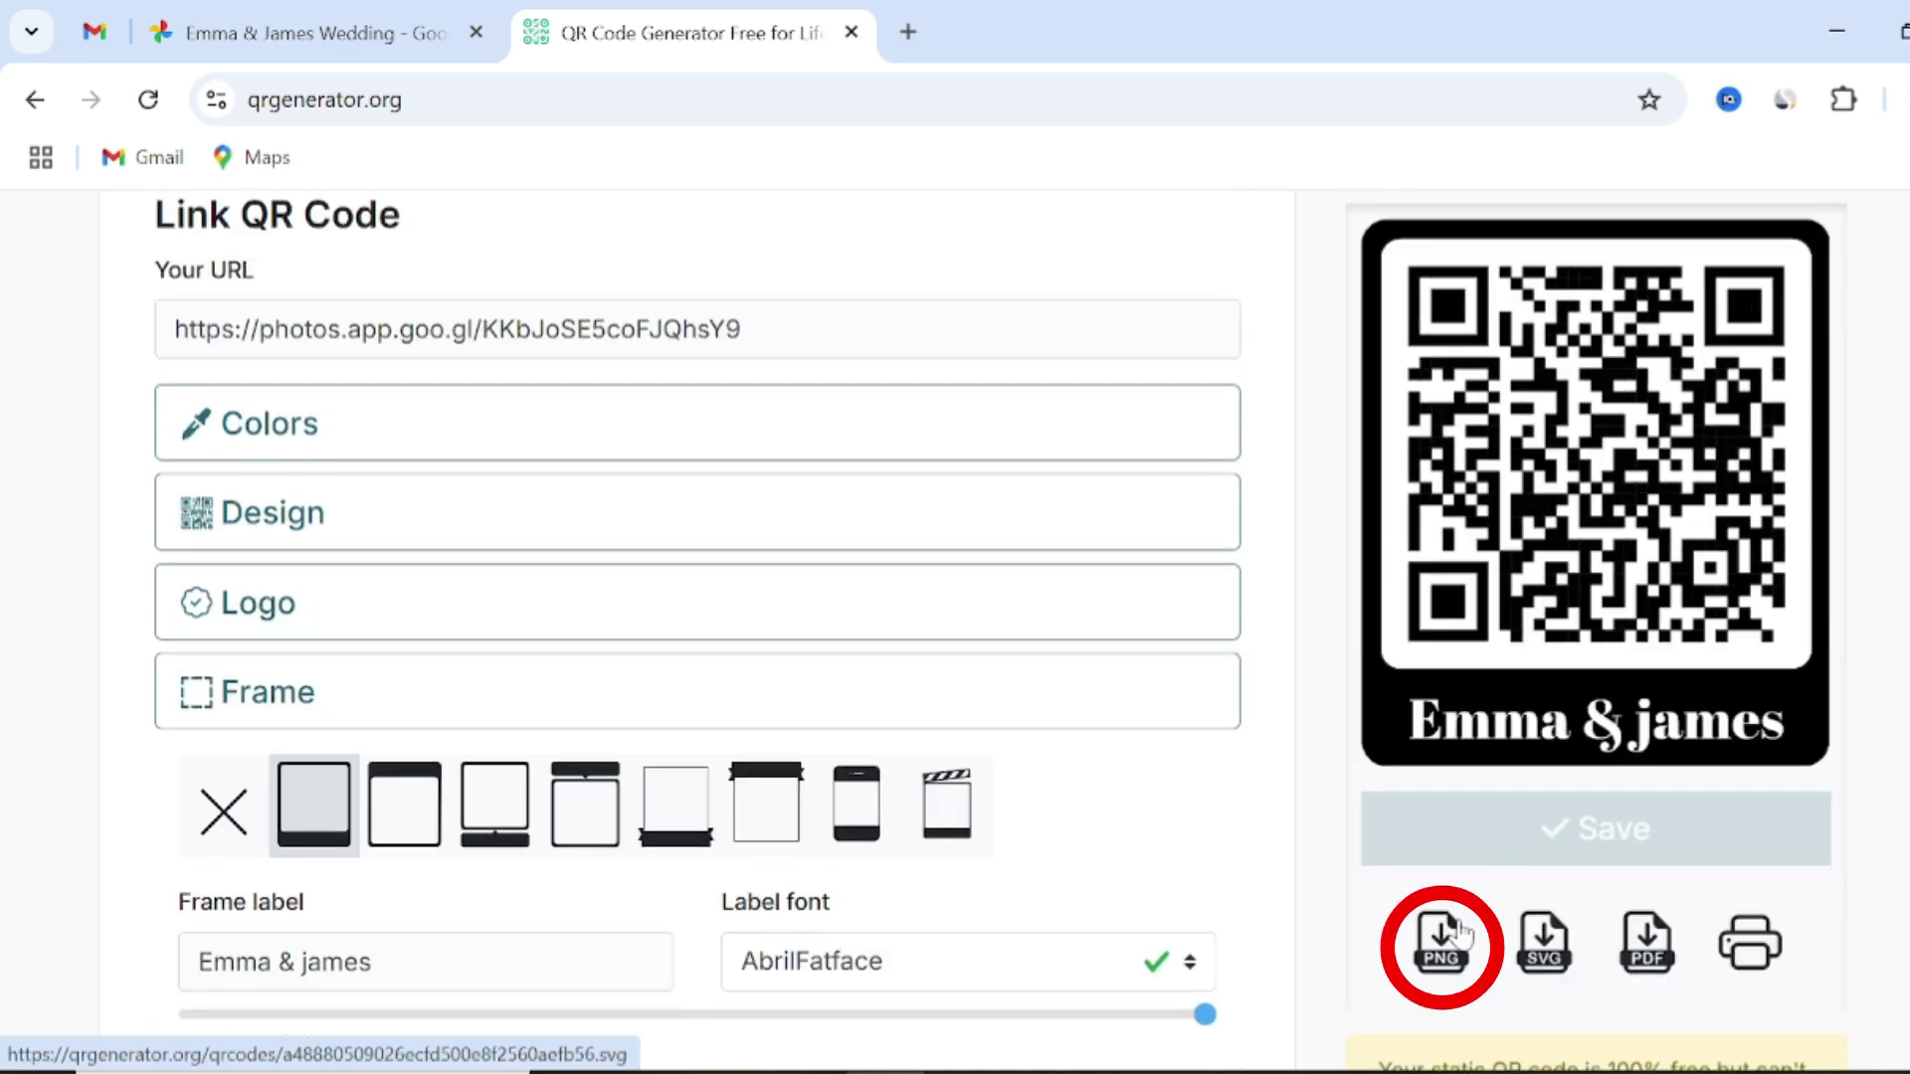
pyautogui.click(1443, 940)
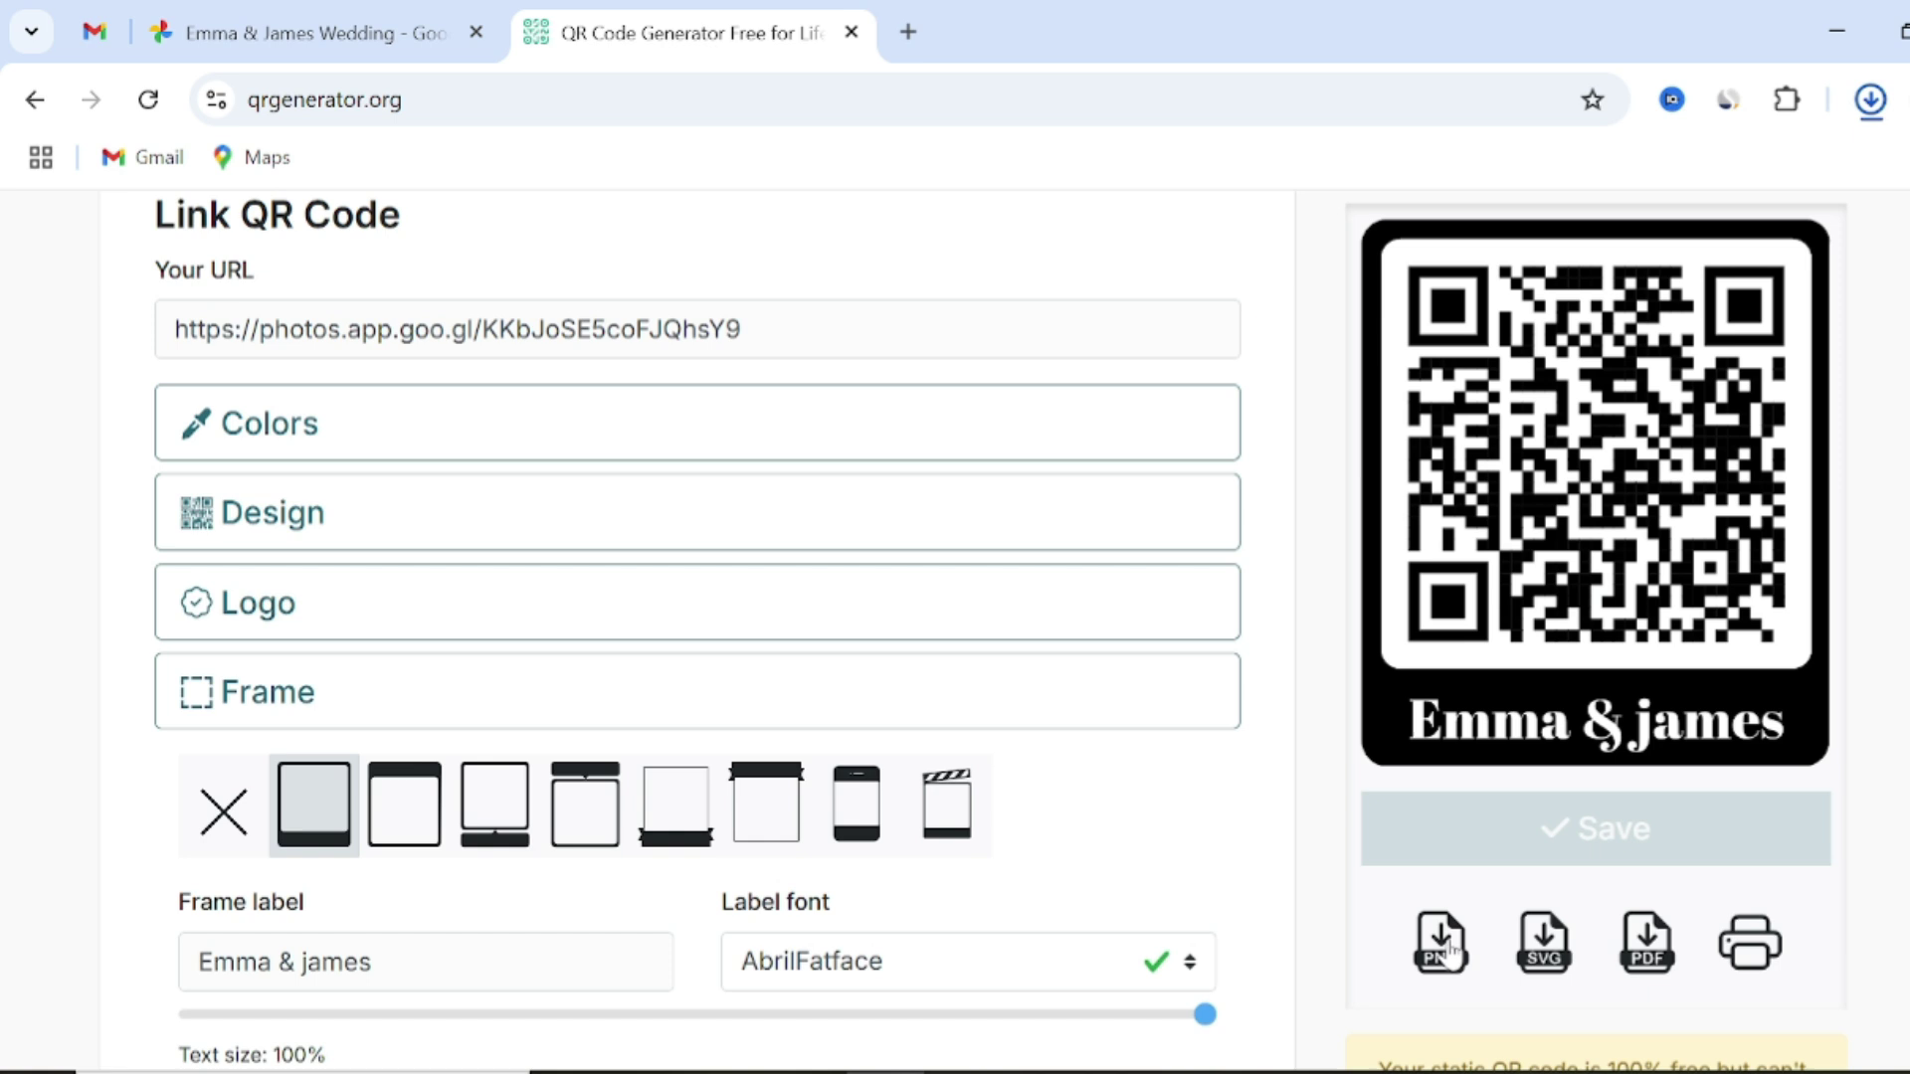
pyautogui.moveTo(1619, 189)
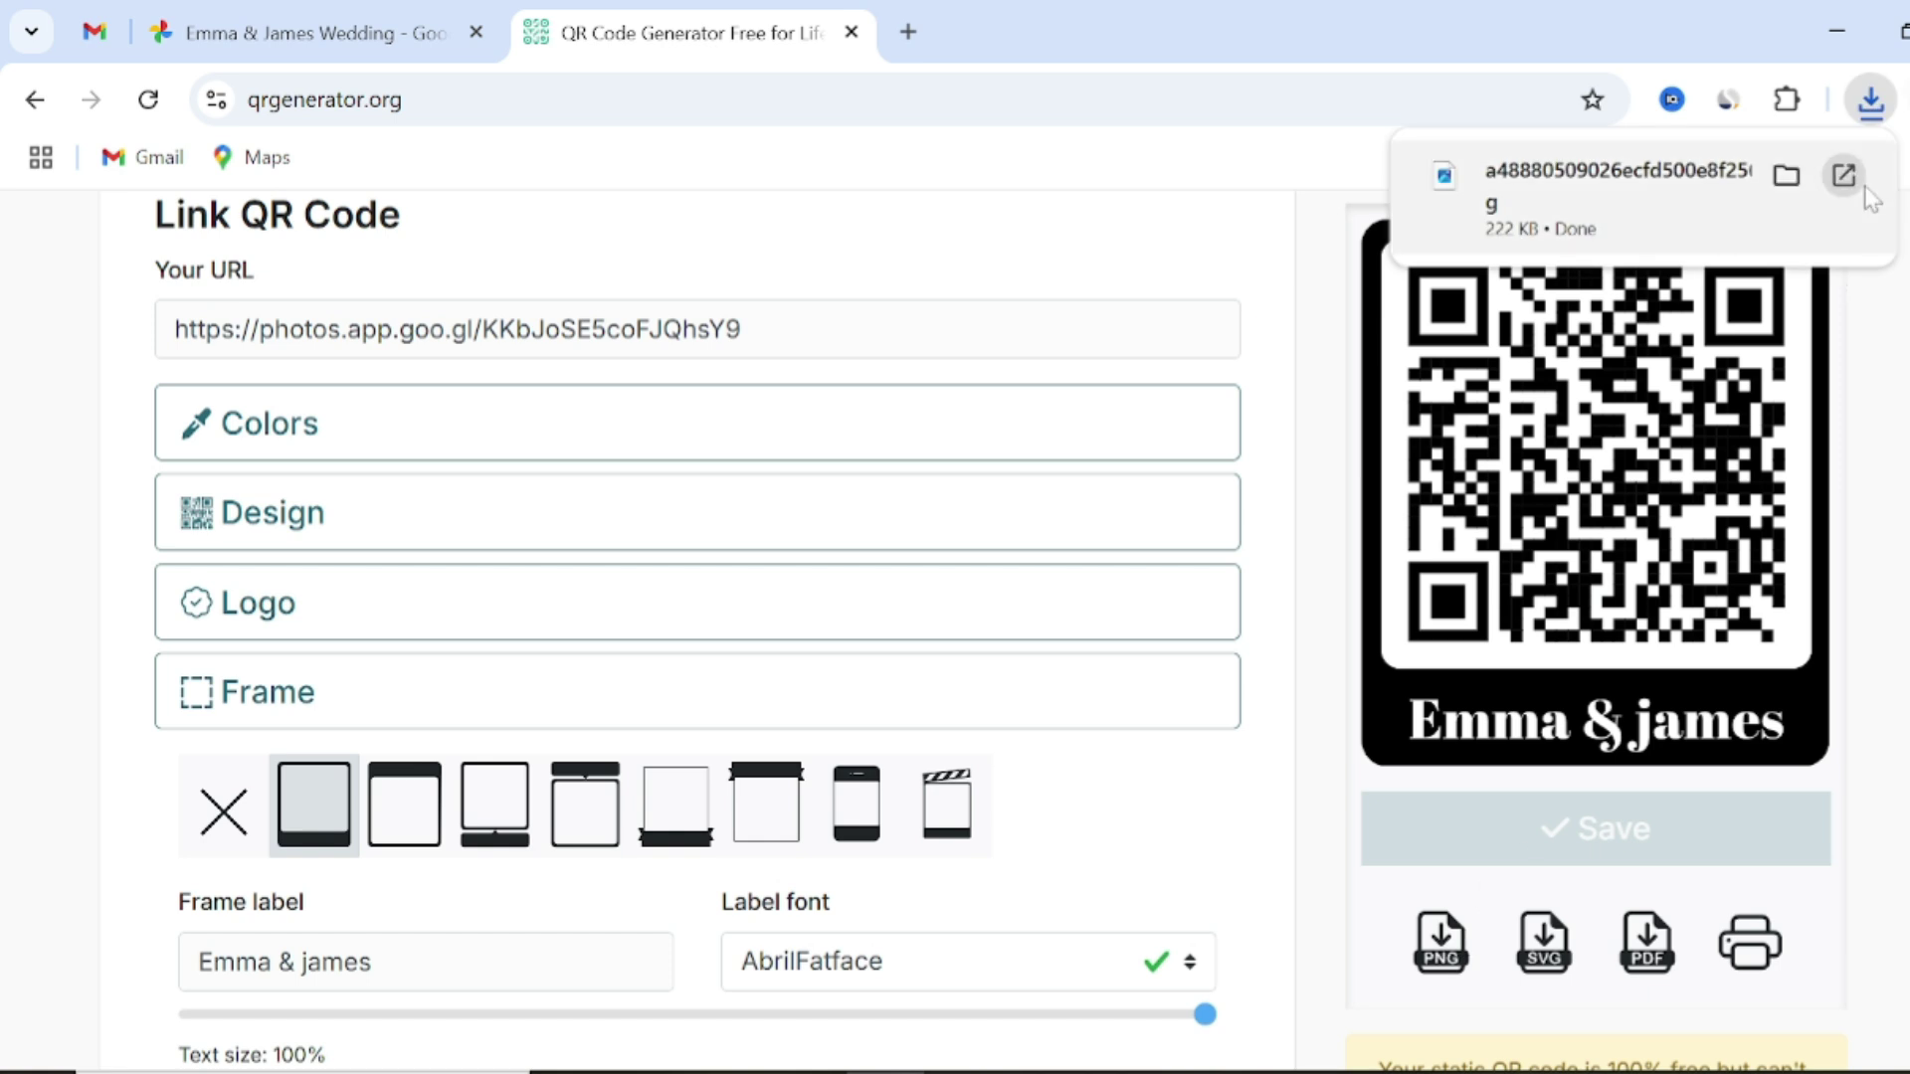
# Open the downloaded QR code PNG
pyautogui.click(1845, 176)
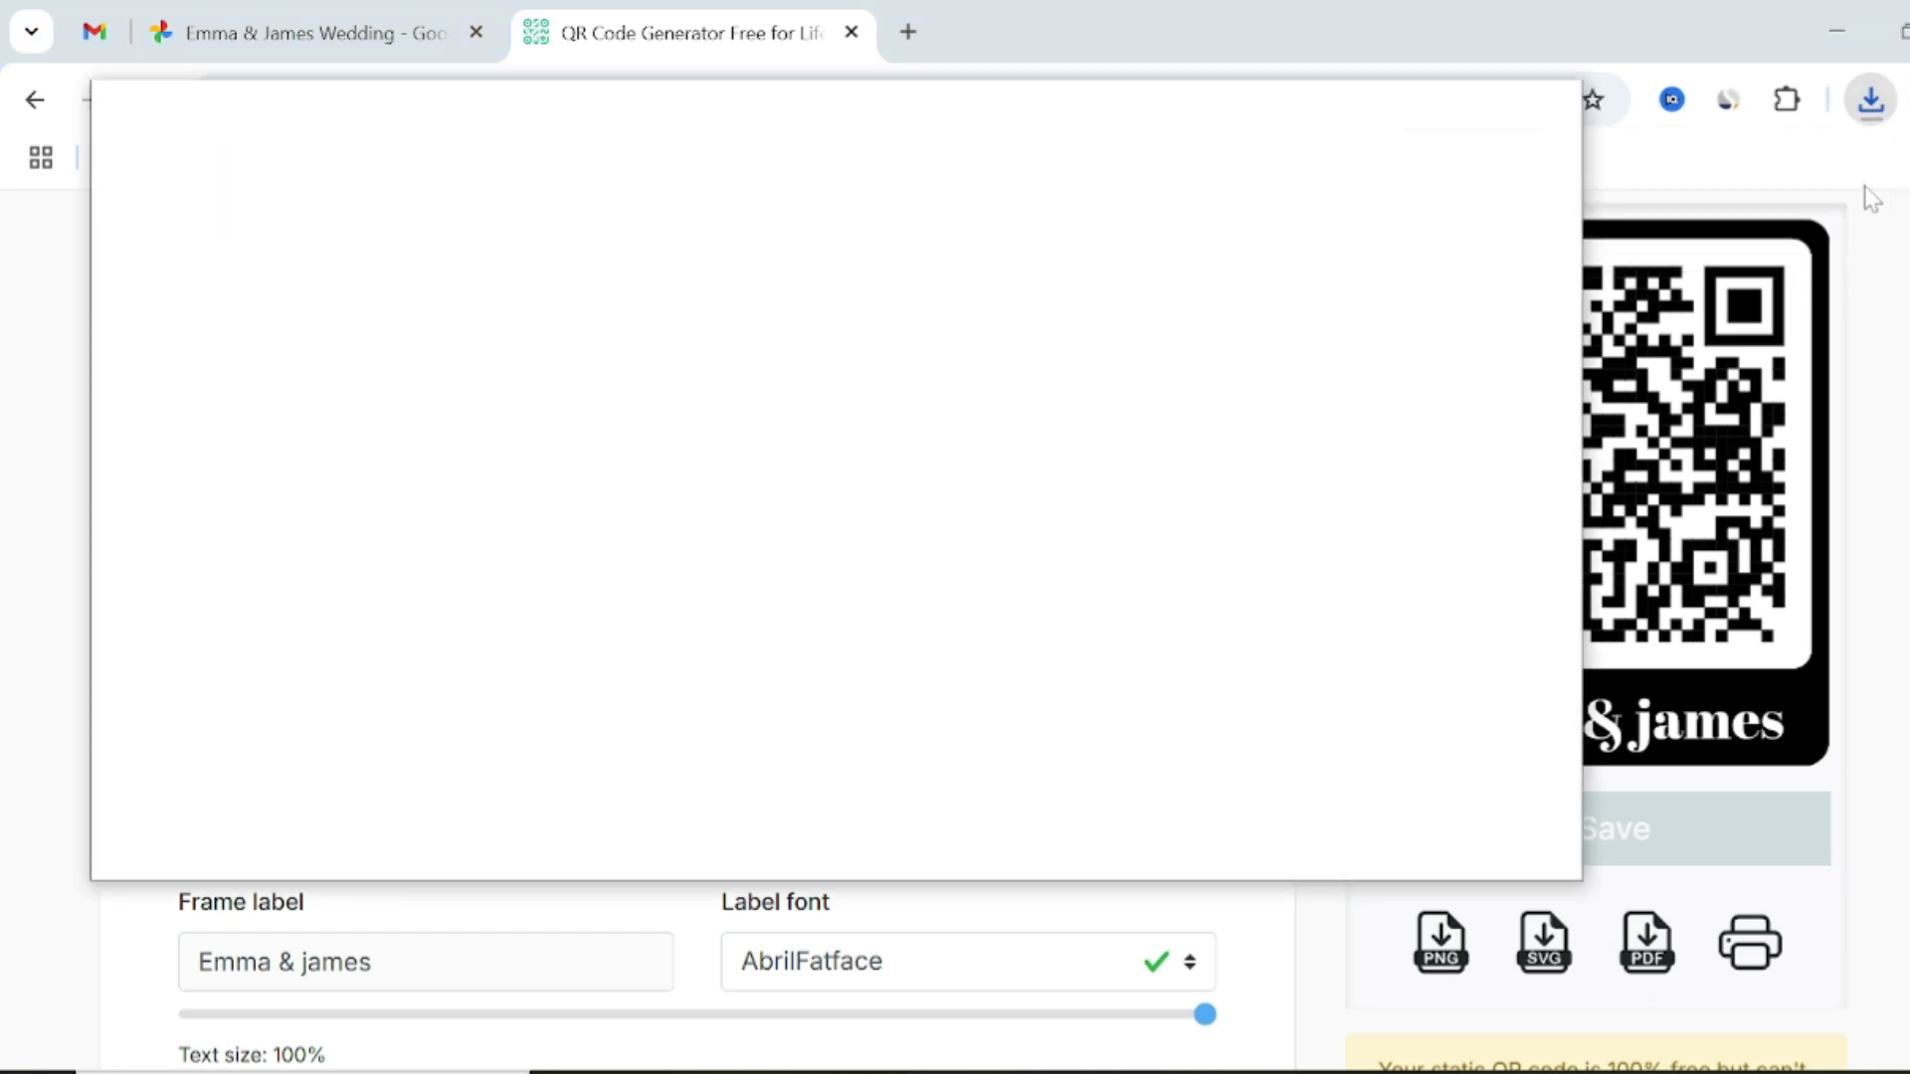